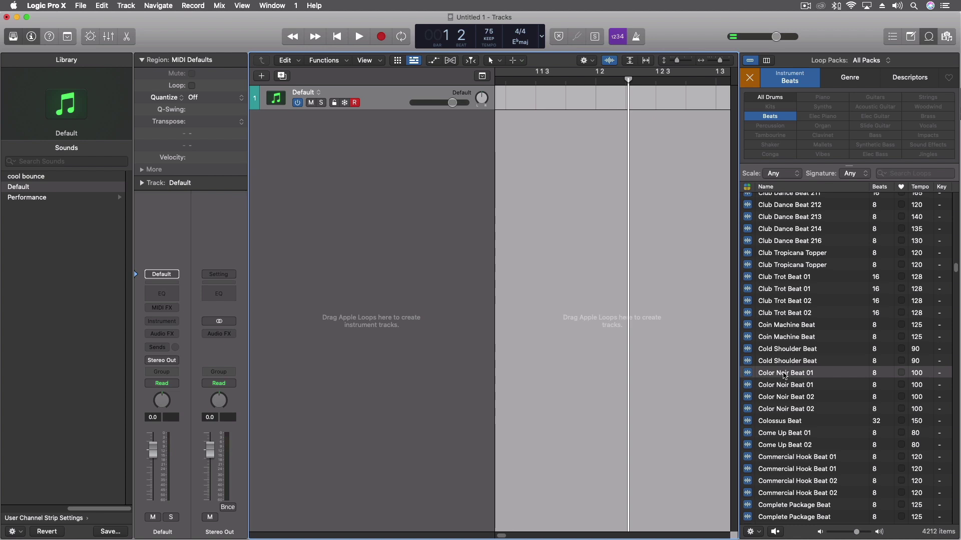
Add the Color Noir Beat 01 loop as an audio track at bar 1, import its tempo, and hide the loop browser
left_click_drag(792, 376, 506, 132)
key("Return")
key("space")
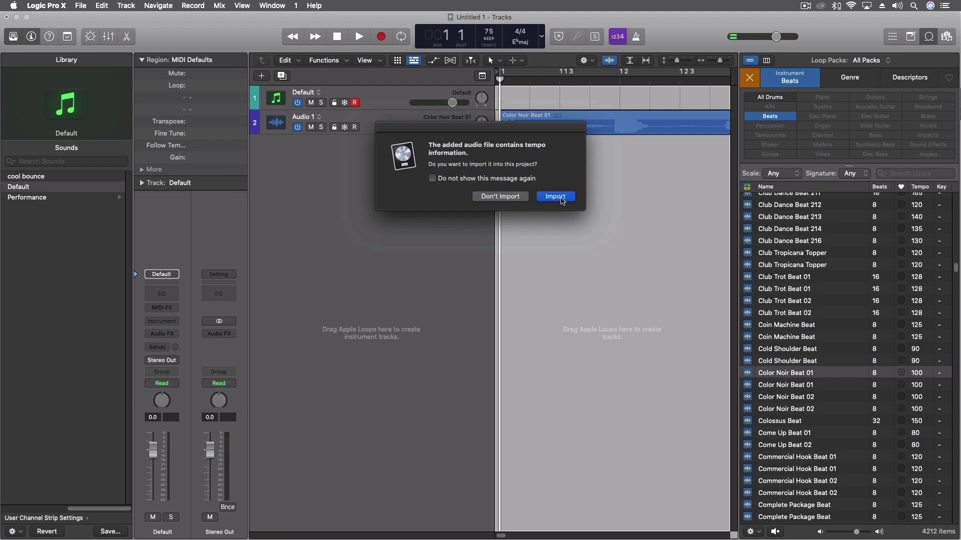
left_click(560, 199)
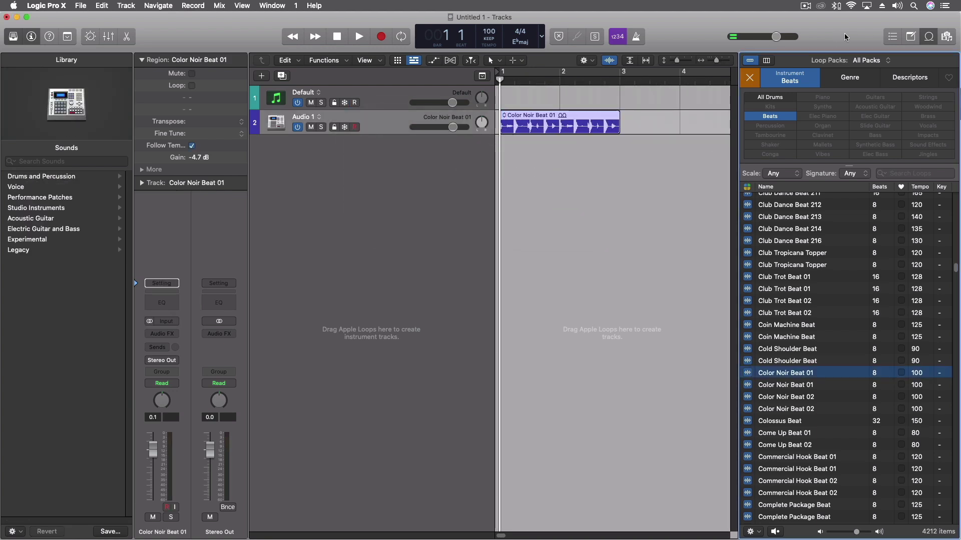
key("o")
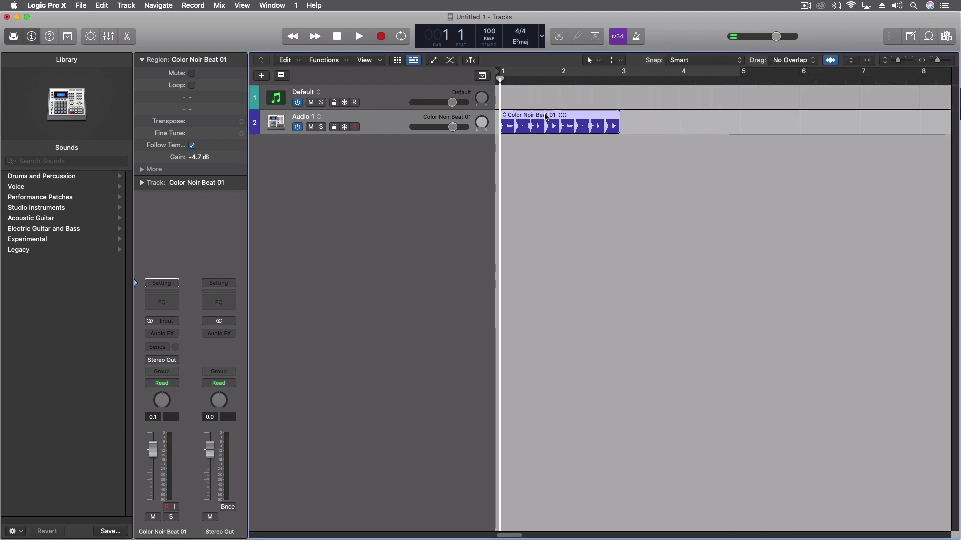
Convert the Color Noir Beat 01 region to a new sampler track from transient markers using Drum Machine Designer
right_click(567, 132)
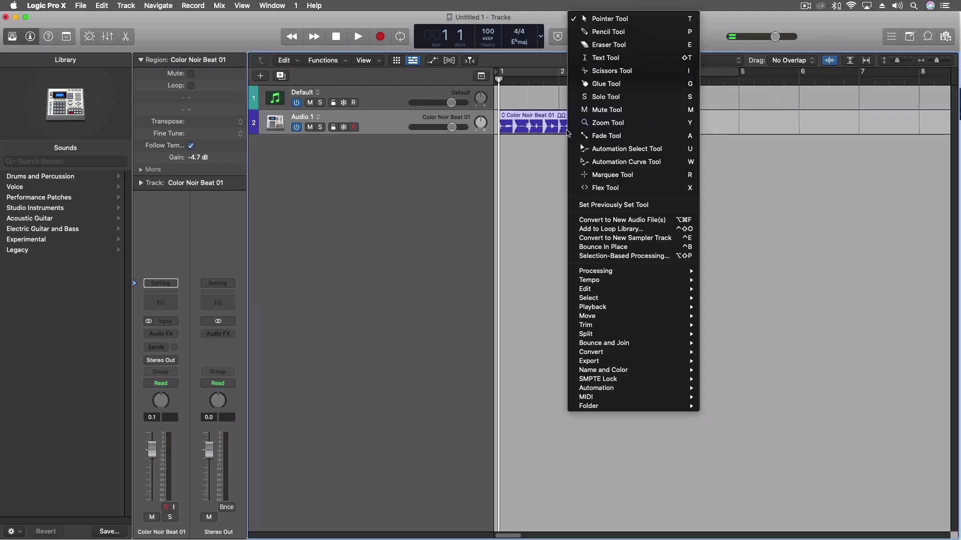
mouse_move(591, 353)
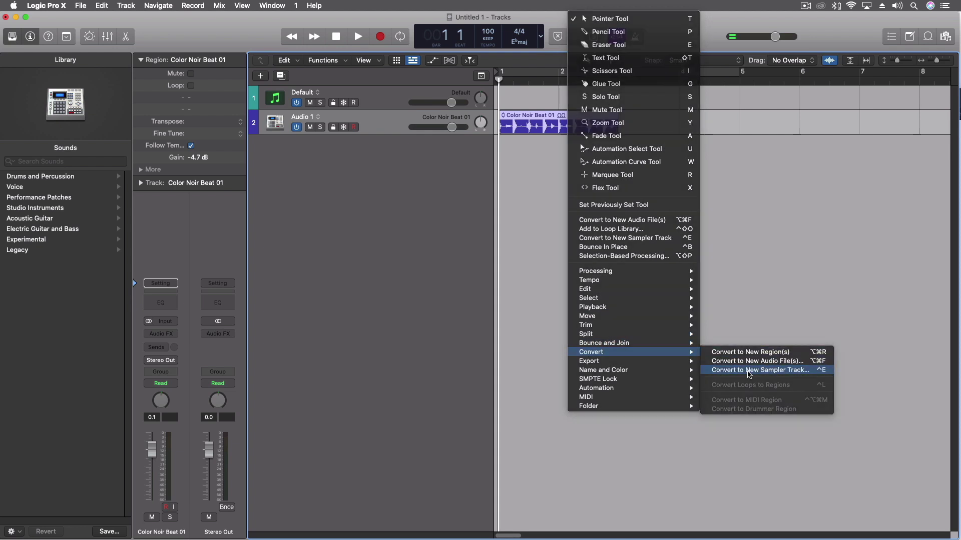
left_click(749, 371)
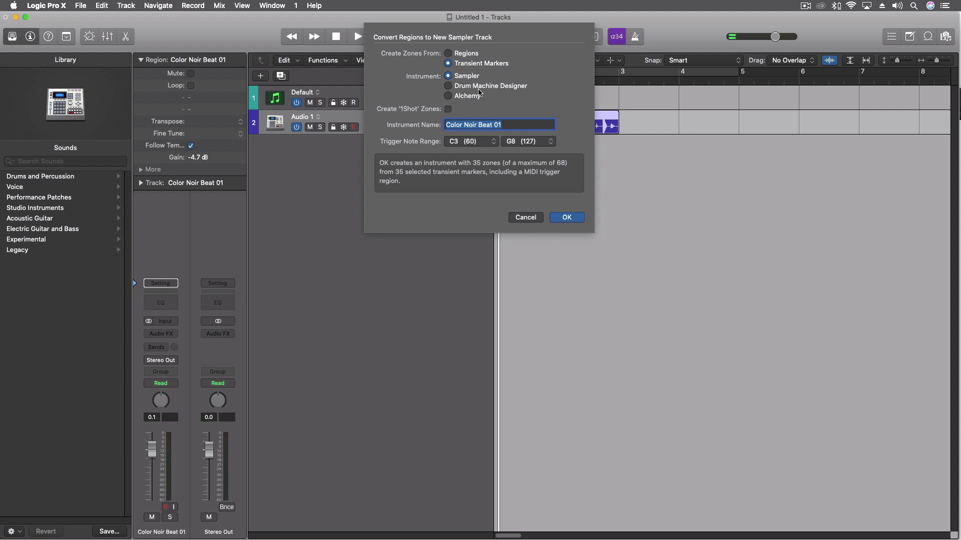
left_click(475, 86)
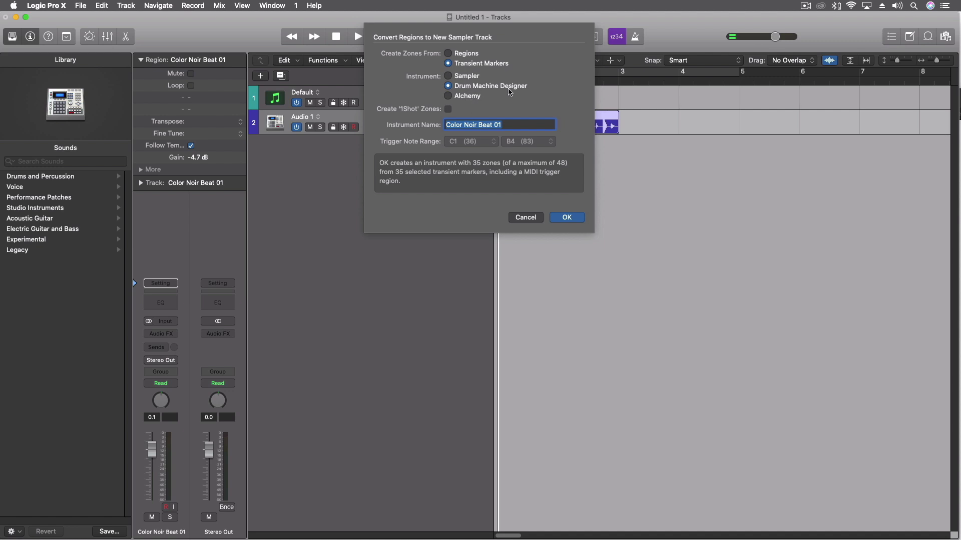
left_click(567, 218)
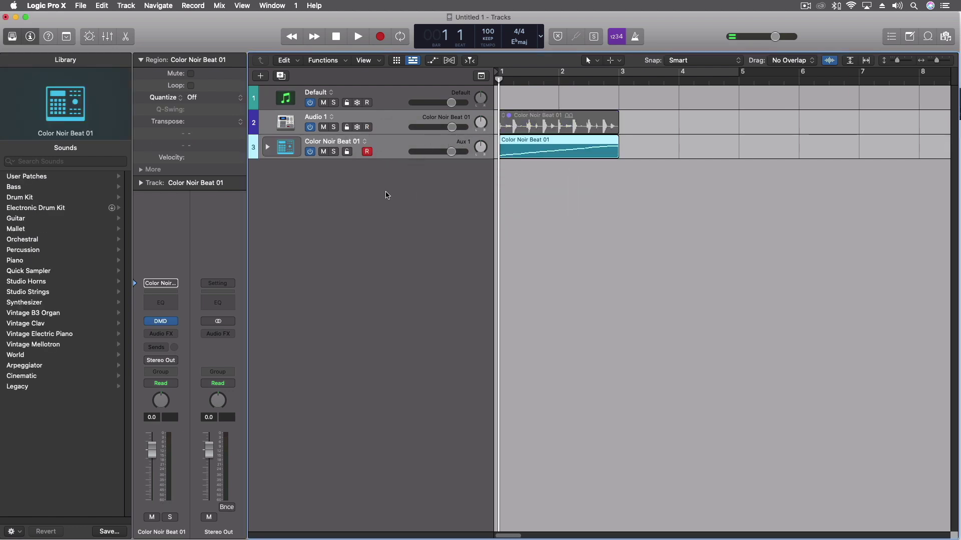
Play back the converted sampler track and undo the conversion
key("space")
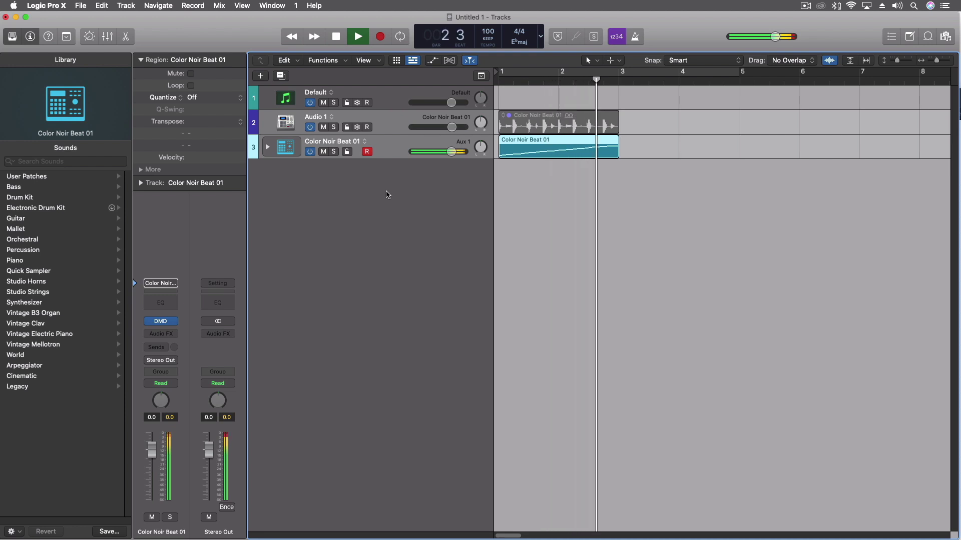
key("space")
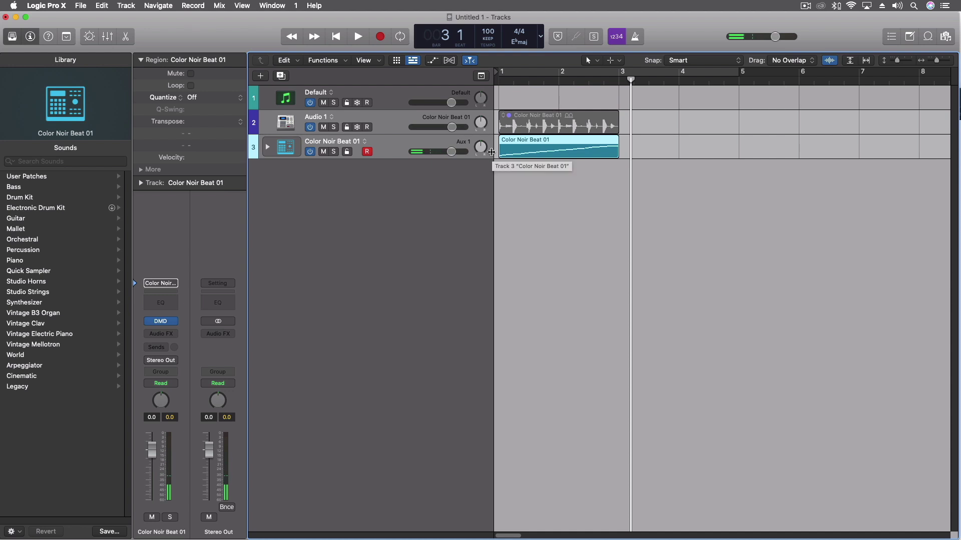
key("super+z")
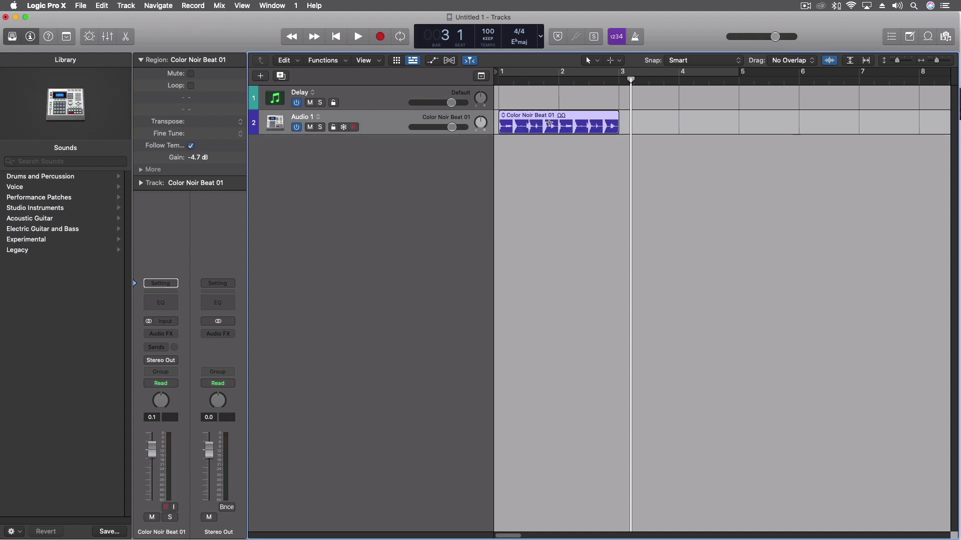
Create a Drum Machine Designer track from the audio region, play the result, and return the playhead to the start
left_click_drag(578, 120, 420, 155)
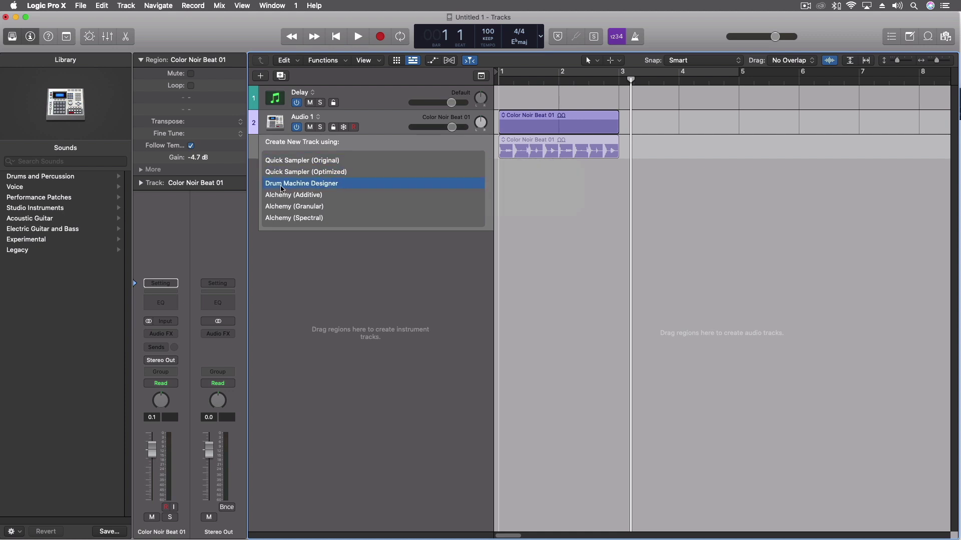
left_click_drag(283, 189, 278, 189)
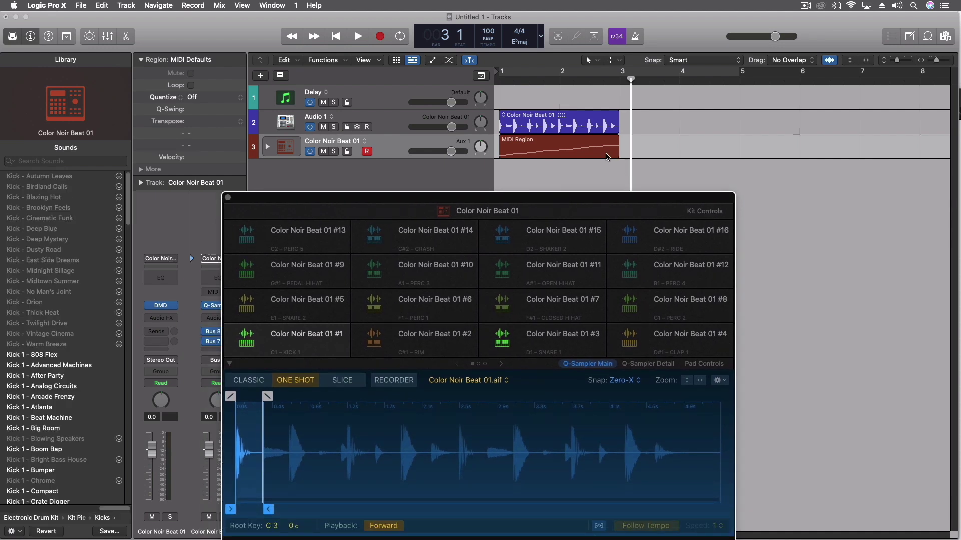
key("space")
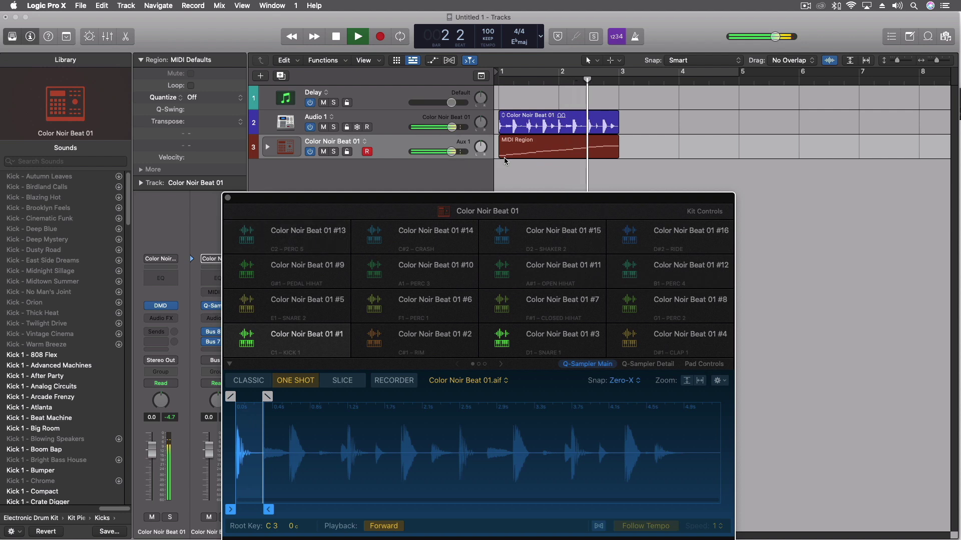
key("space")
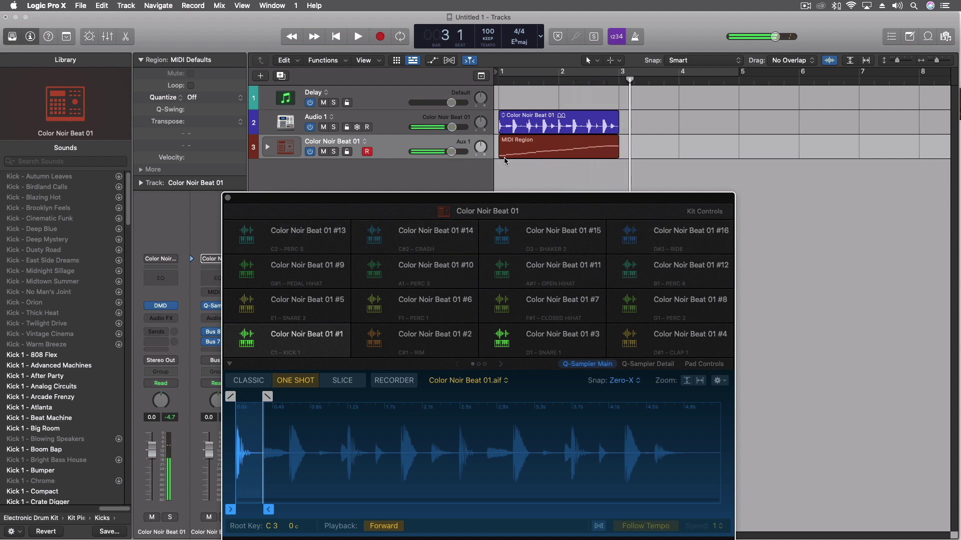
key("Return")
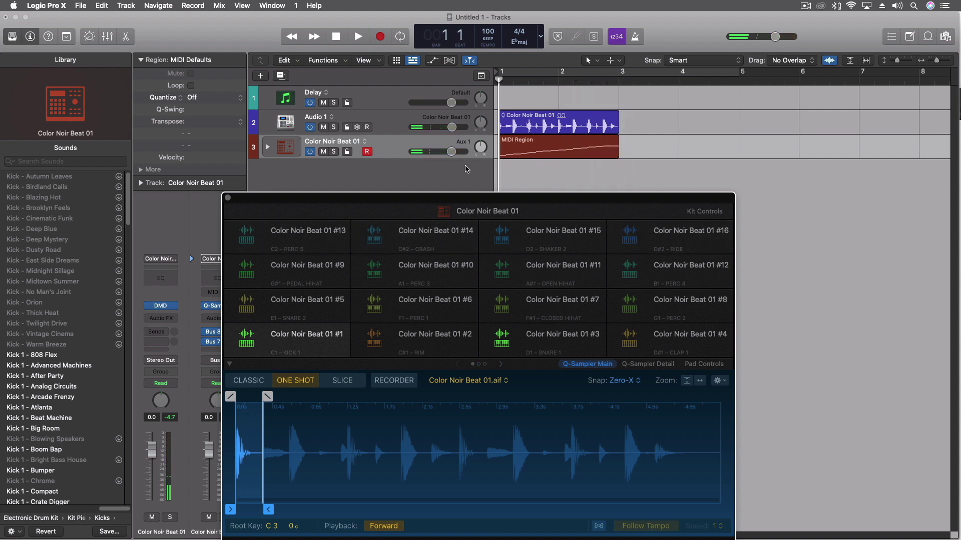
Set a cycle range from bar 1 to bar 3 over the two regions and play the loop
key("space")
key("space")
key("Return")
key("space")
left_click(651, 71)
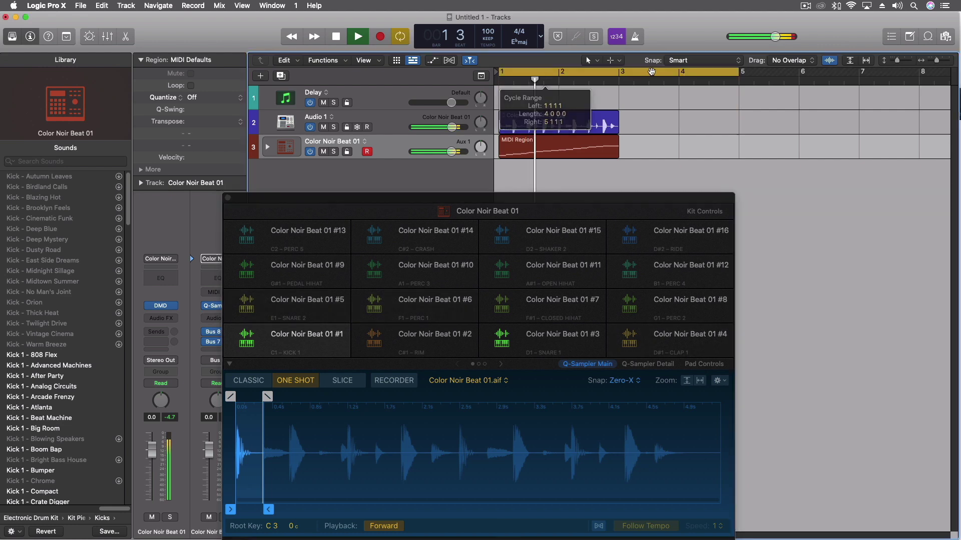
left_click_drag(738, 71, 618, 75)
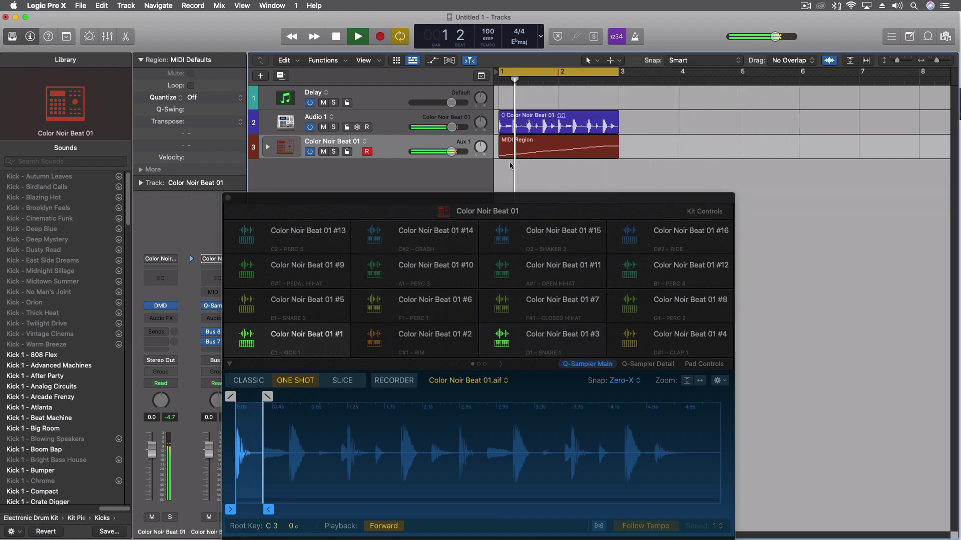
key("space")
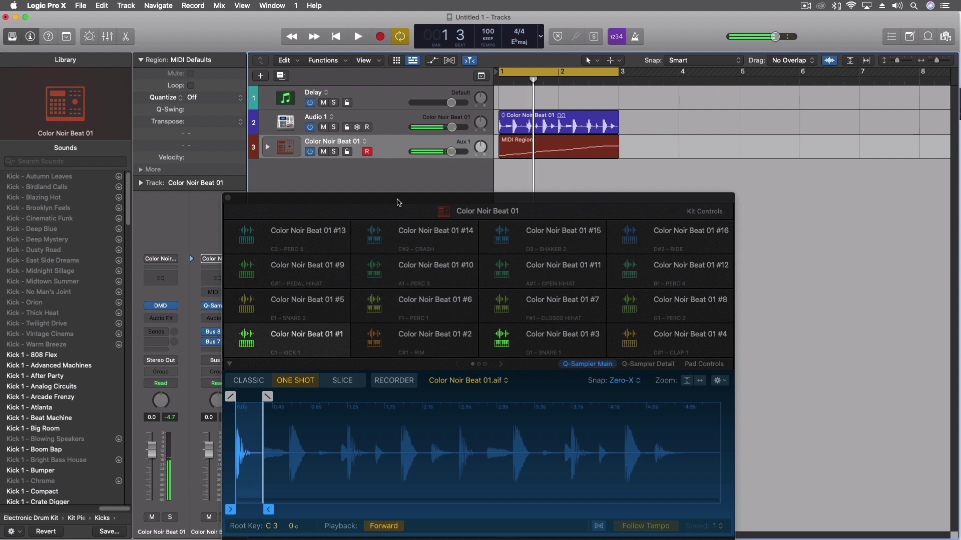
Create a Quick Sampler (Optimized) track from the audio region and close the Drum Machine Designer window
left_click_drag(399, 202, 495, 234)
left_click_drag(558, 118, 283, 227)
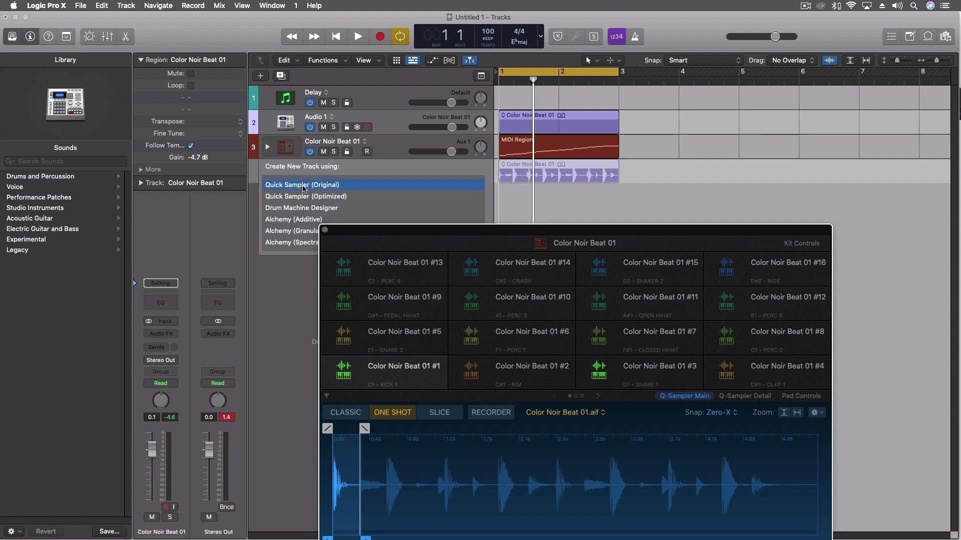
mouse_move(307, 209)
left_mouse_down()
mouse_move(295, 191)
mouse_move(581, 172)
mouse_move(333, 184)
mouse_move(315, 195)
left_mouse_up()
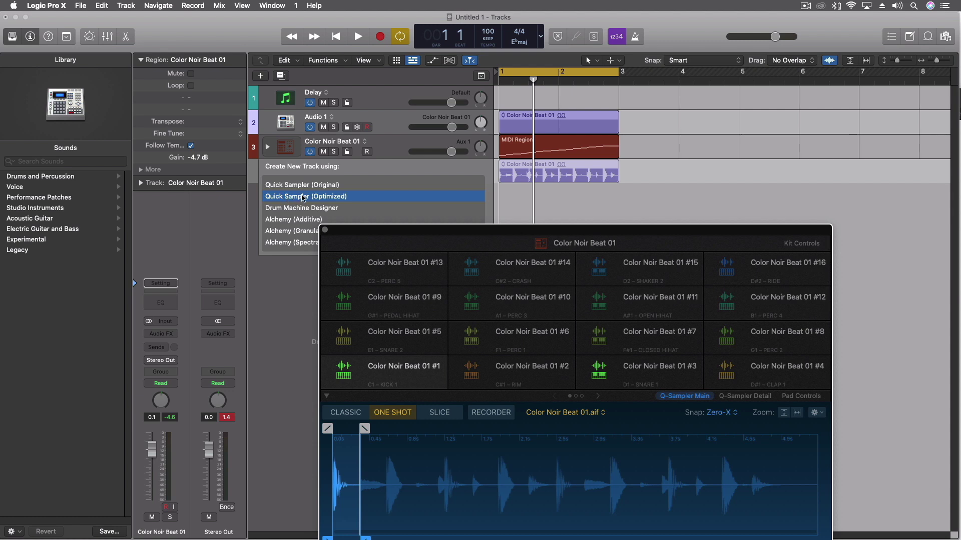
left_click_drag(303, 197, 303, 196)
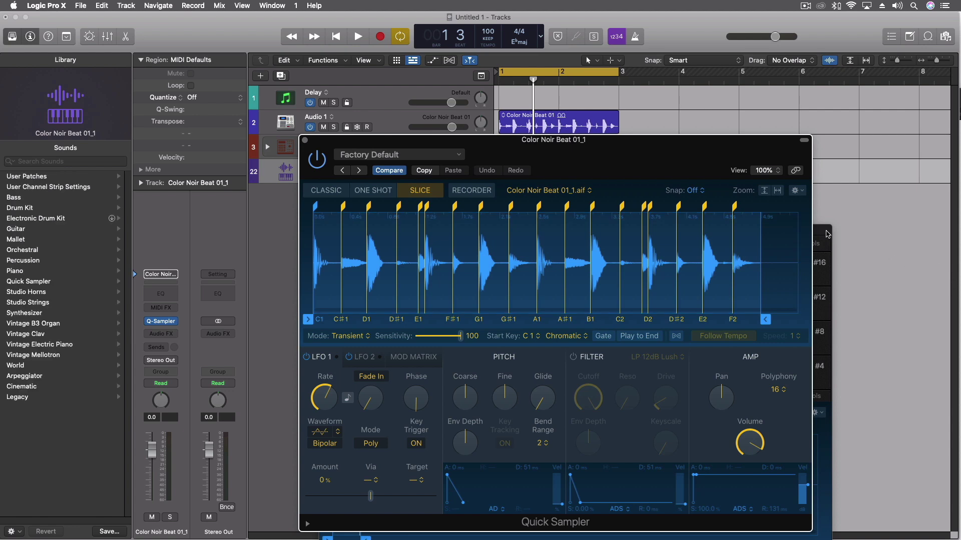
left_click(826, 234)
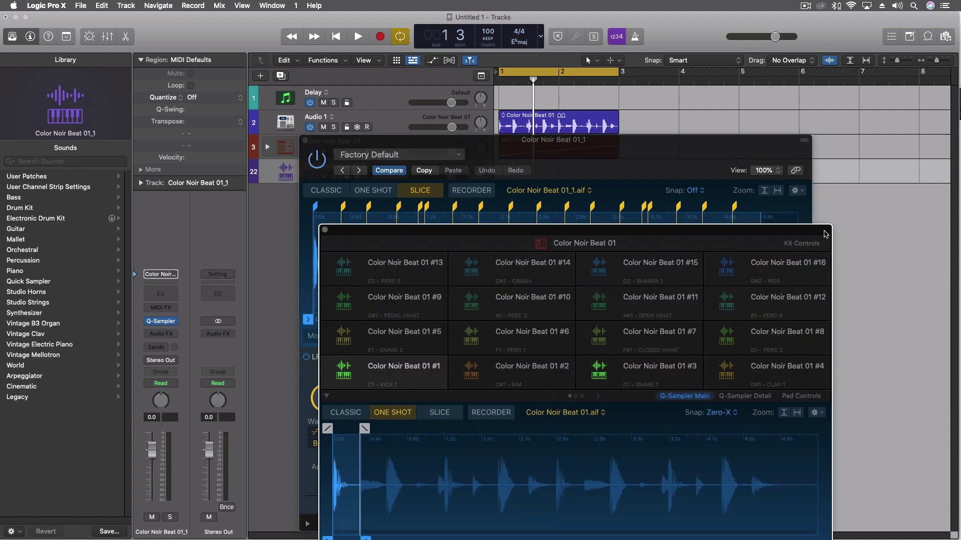
left_click(324, 230)
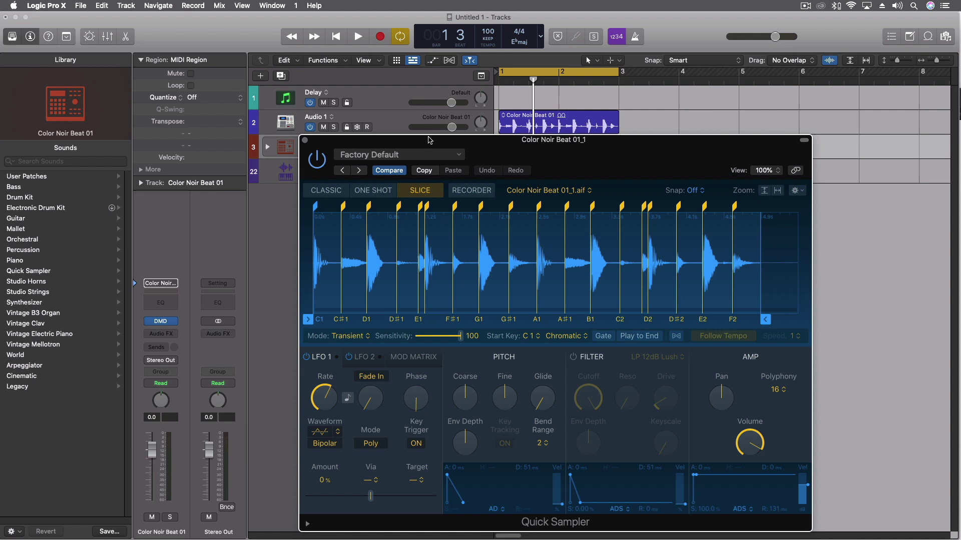
left_click_drag(428, 143, 348, 82)
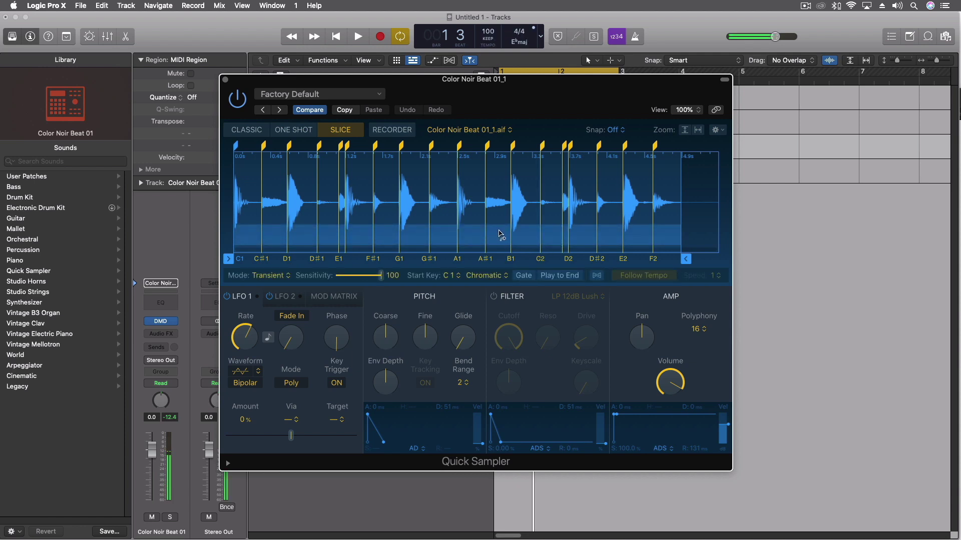
Add an extra slice marker inside the first slice of the waveform and undo it
left_click(246, 223)
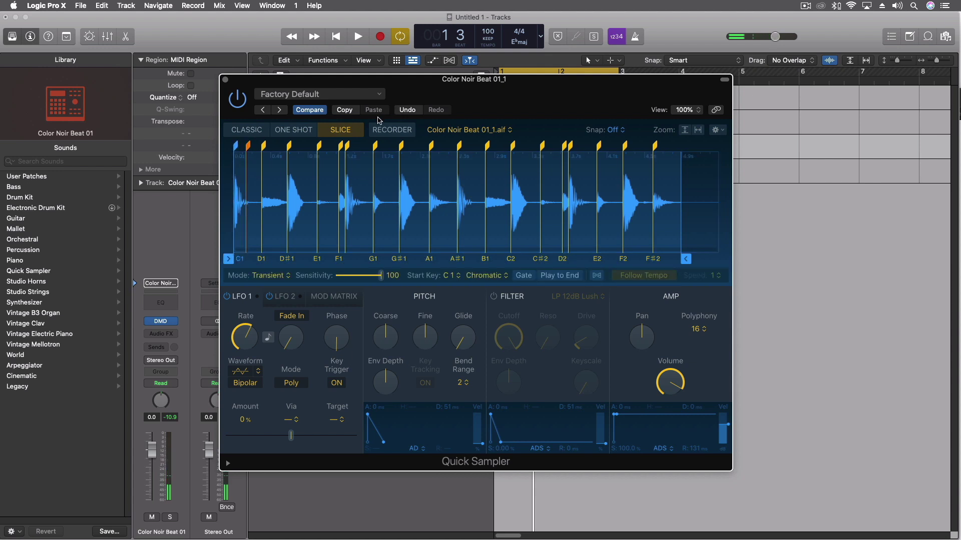
left_click(407, 110)
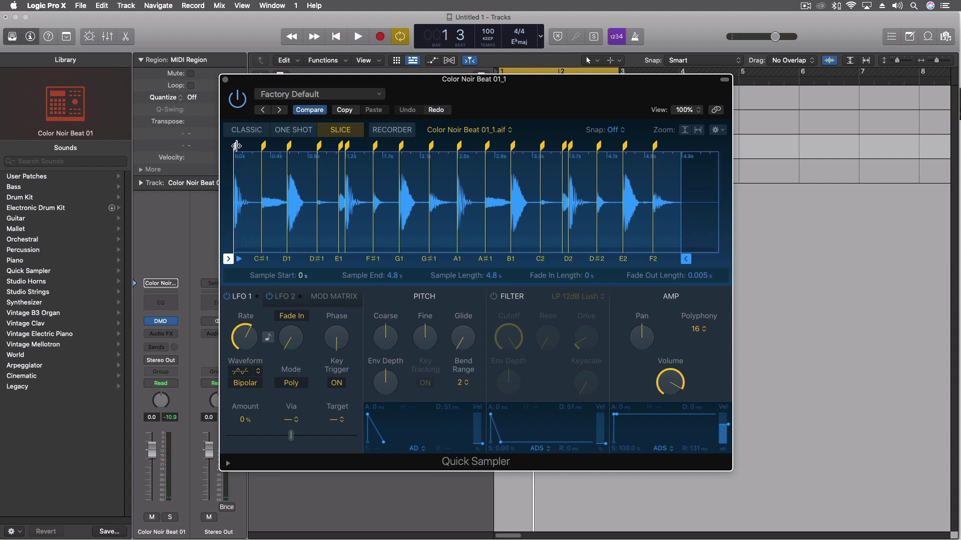
Audition the C1 and C#1 slices in Quick Sampler
left_click(241, 261)
left_click(262, 259)
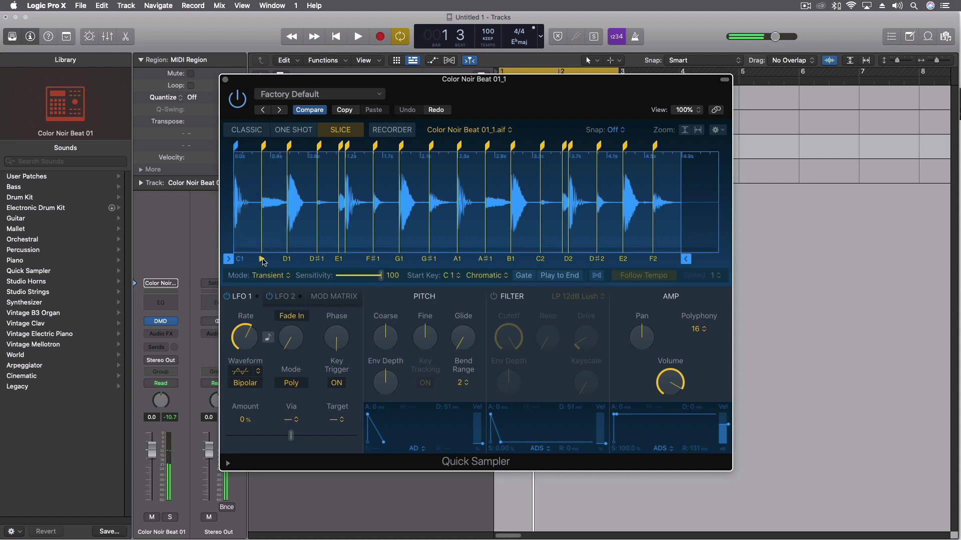
left_click(262, 261)
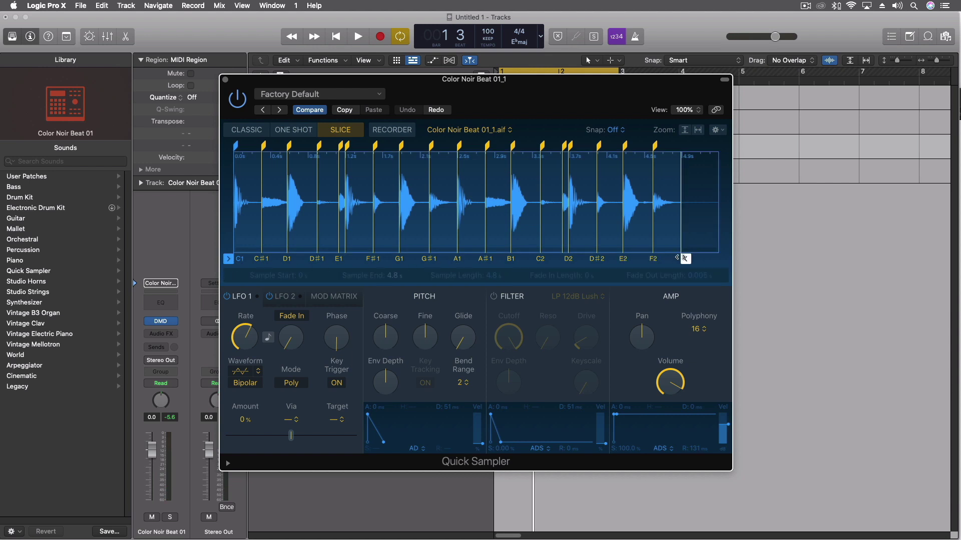
Turn on Flex with Follow Tempo for the sliced sample in Quick Sampler
left_click_drag(441, 95, 453, 120)
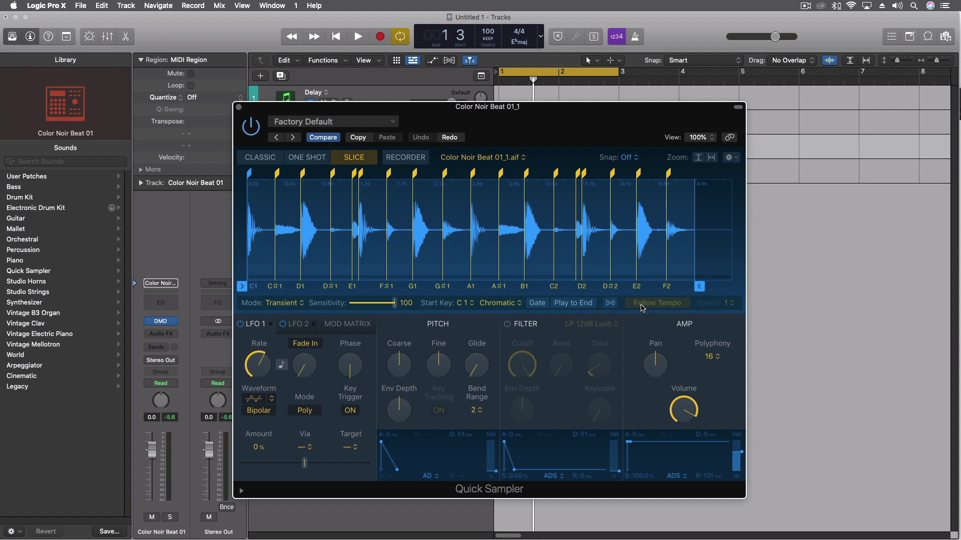
left_click(610, 303)
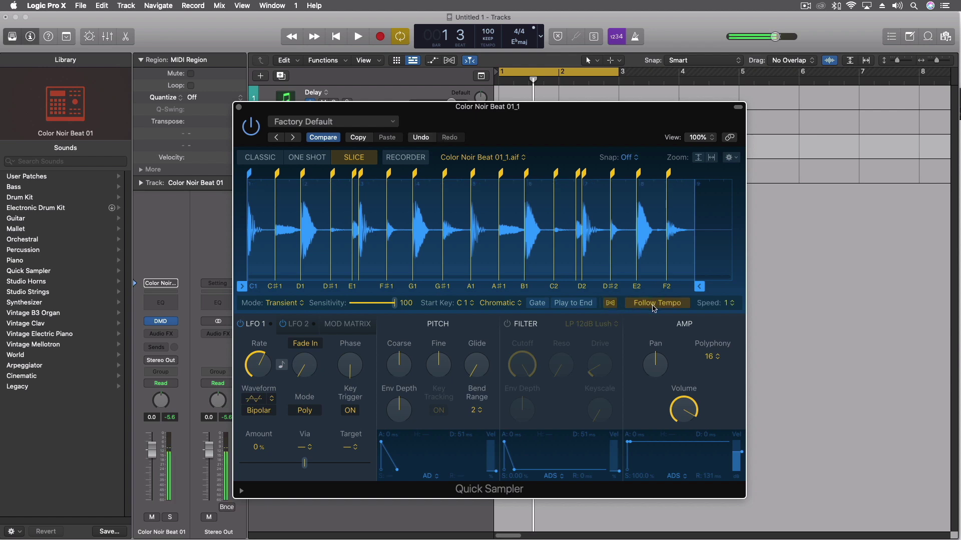
Move the MIDI region from the Drum Machine Designer track to the Quick Sampler track, solo that track, and play it
left_click_drag(551, 117, 649, 209)
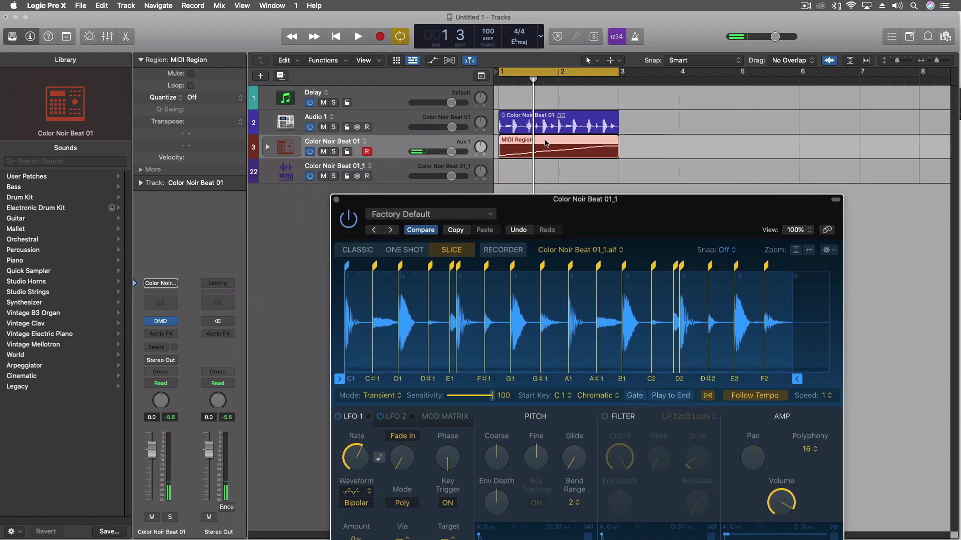
left_click_drag(546, 145, 544, 175)
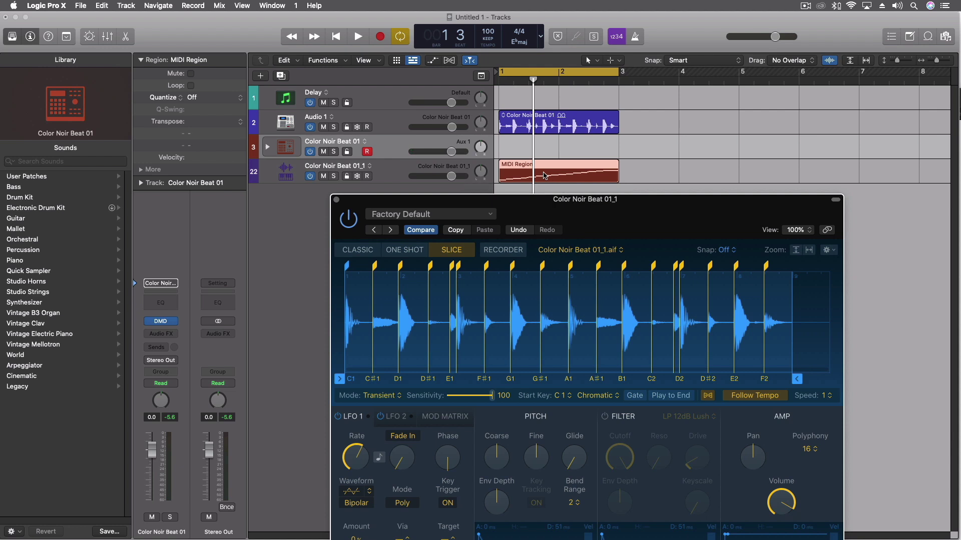
left_click(334, 176)
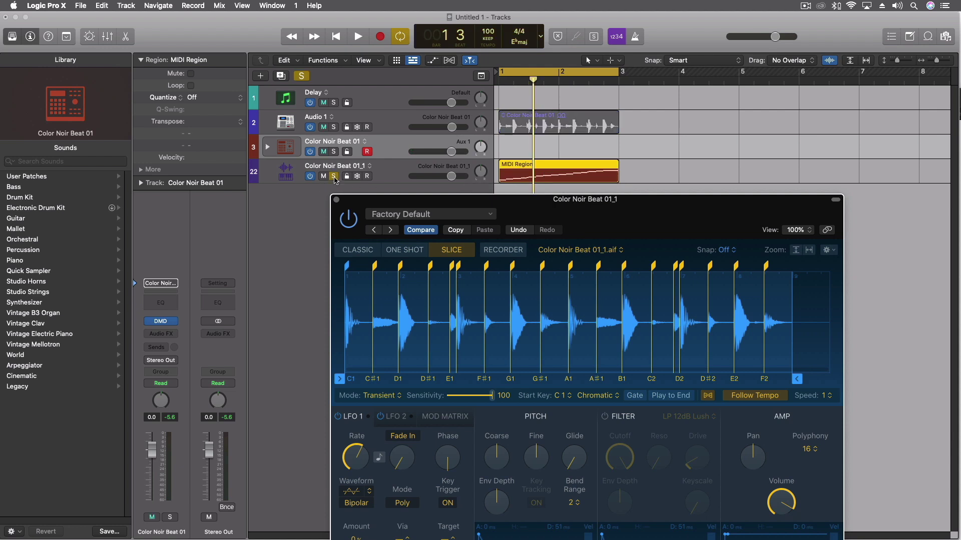
key("space")
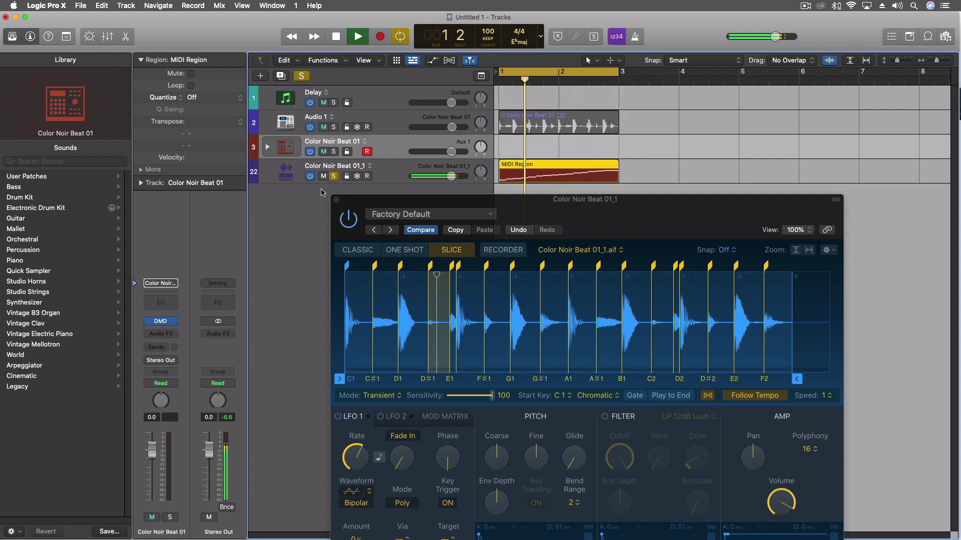
Reposition the Quick Sampler window over the tracks and play the soloed MIDI region to follow the slices being triggered
key("space")
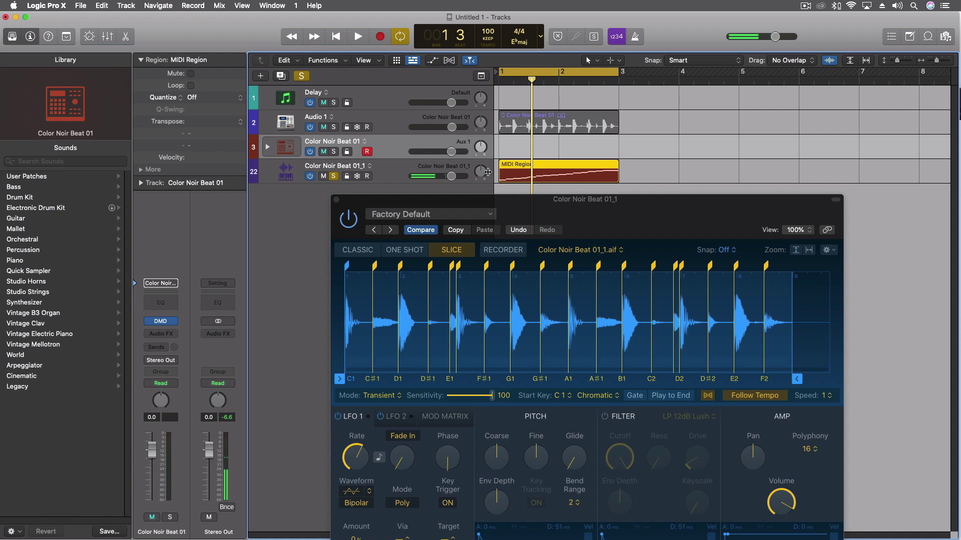
left_click_drag(604, 208, 541, 225)
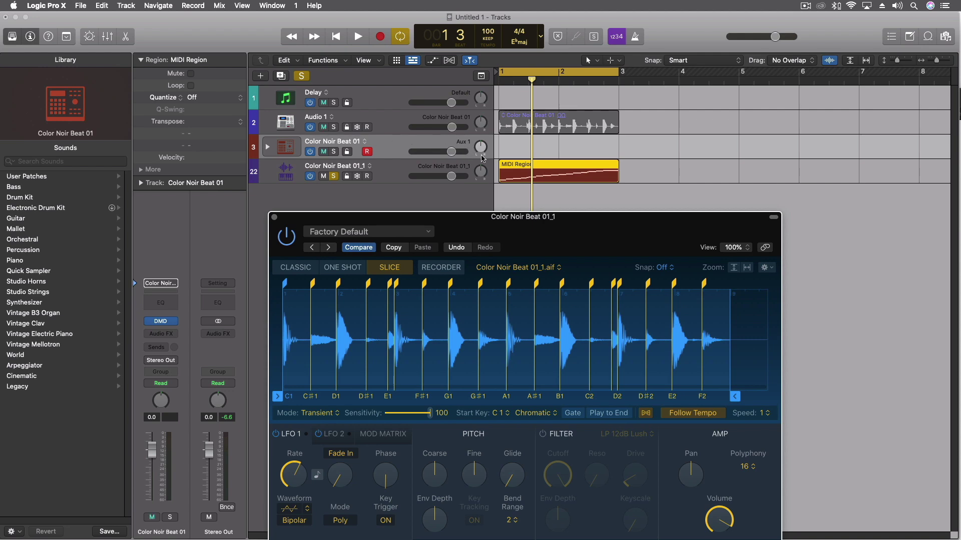
left_click_drag(511, 239, 428, 100)
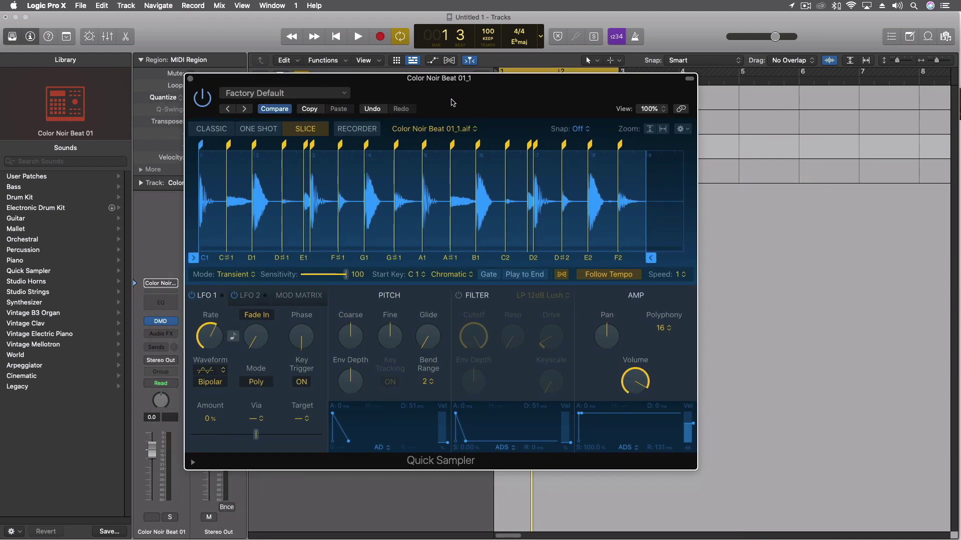
key("space")
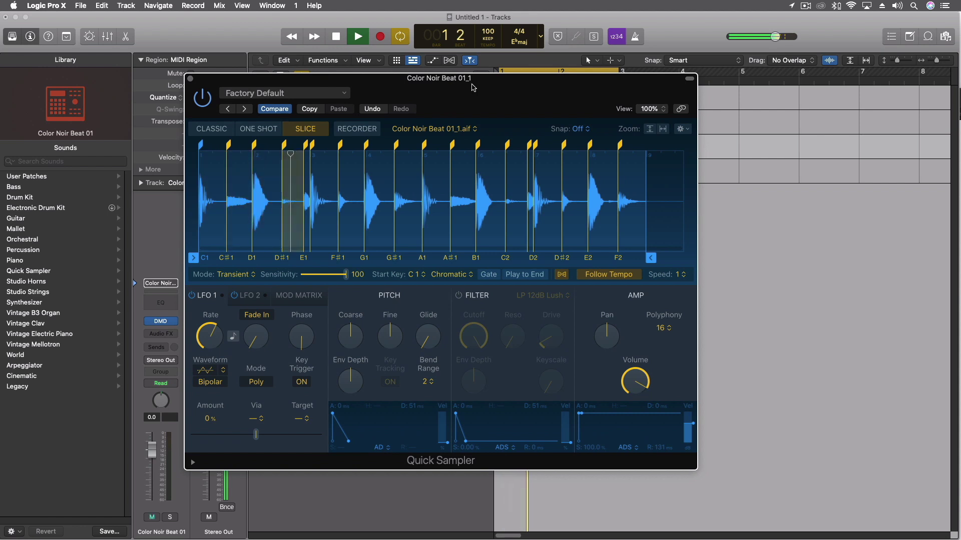
key("space")
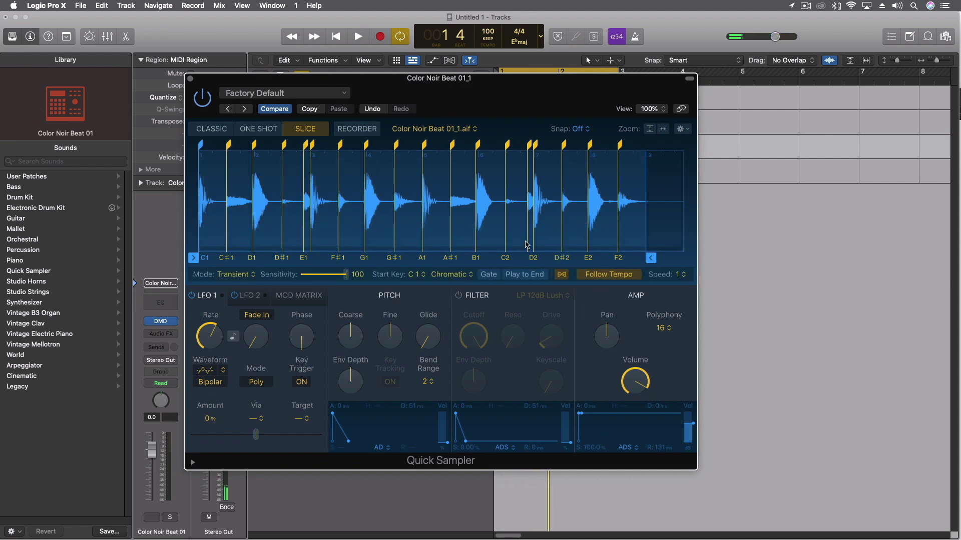
Lower the project tempo to 31 and play the sliced beat at that speed
left_click_drag(488, 34, 488, 71)
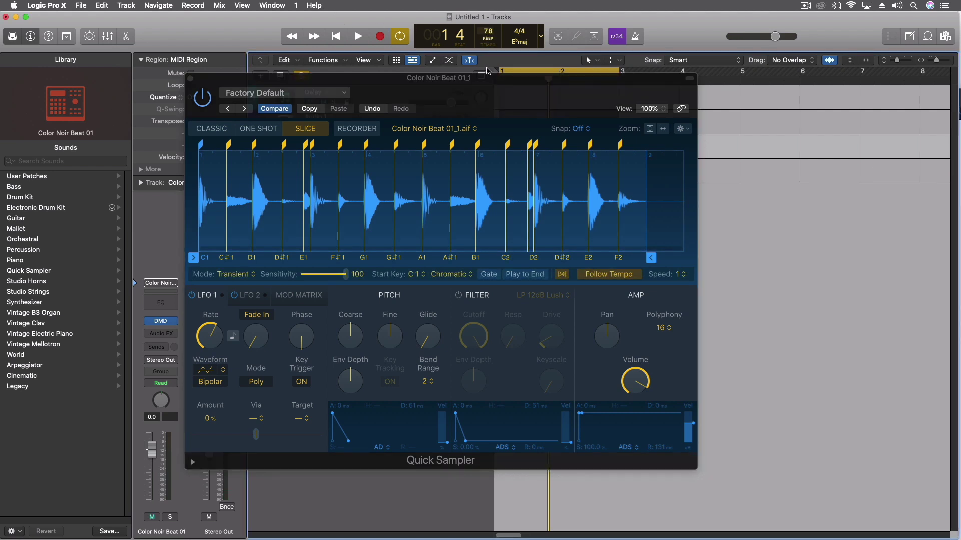
key("space")
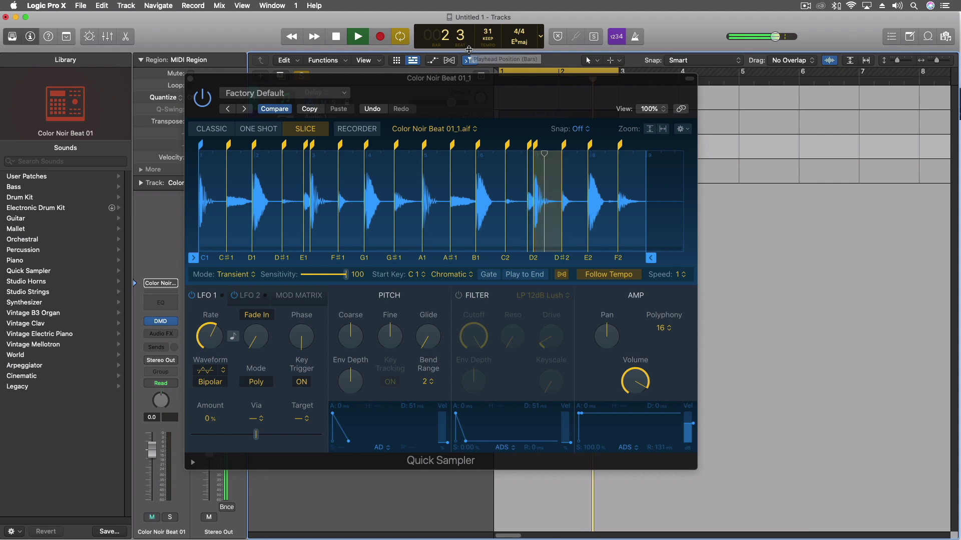
key("space")
Set the project tempo to 90 and play the sliced beat again
left_click_drag(488, 41, 488, 21)
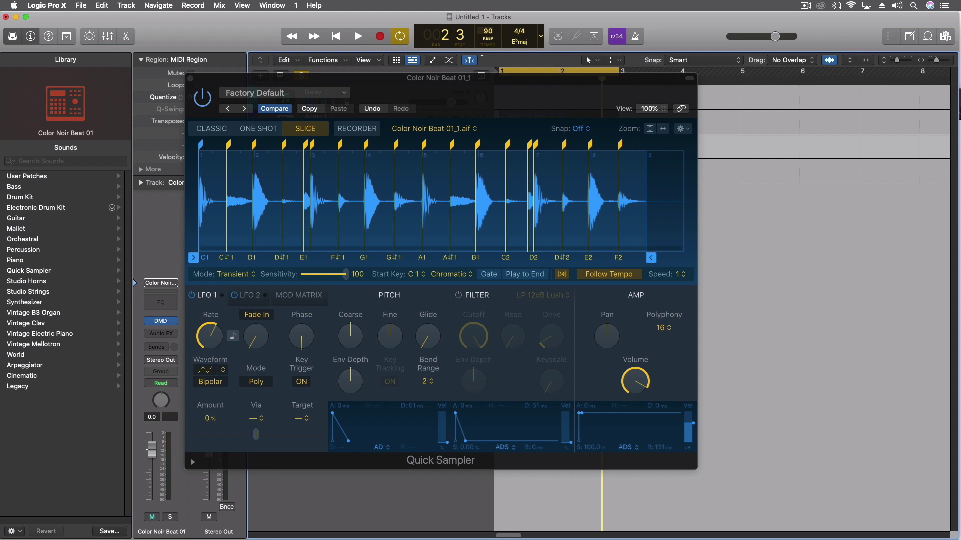
key("space")
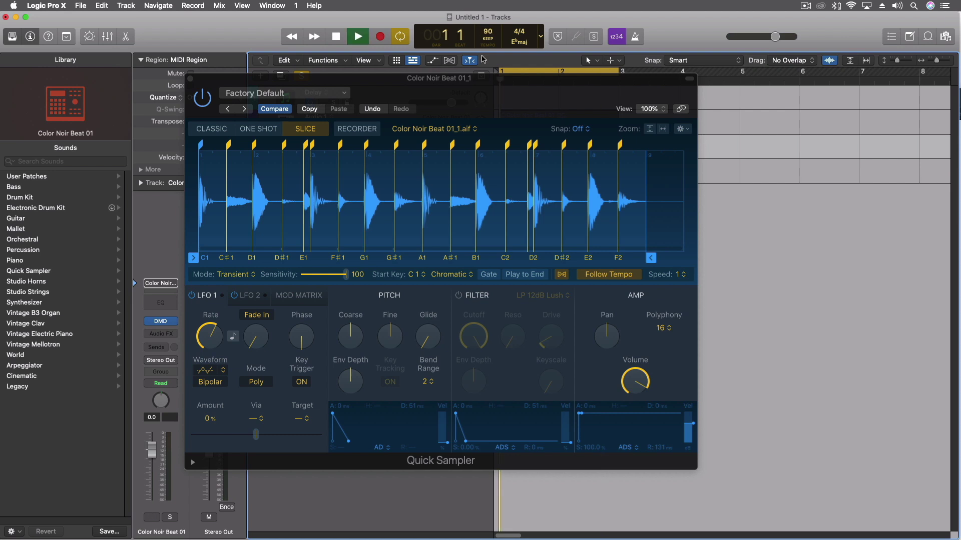
left_click(228, 180)
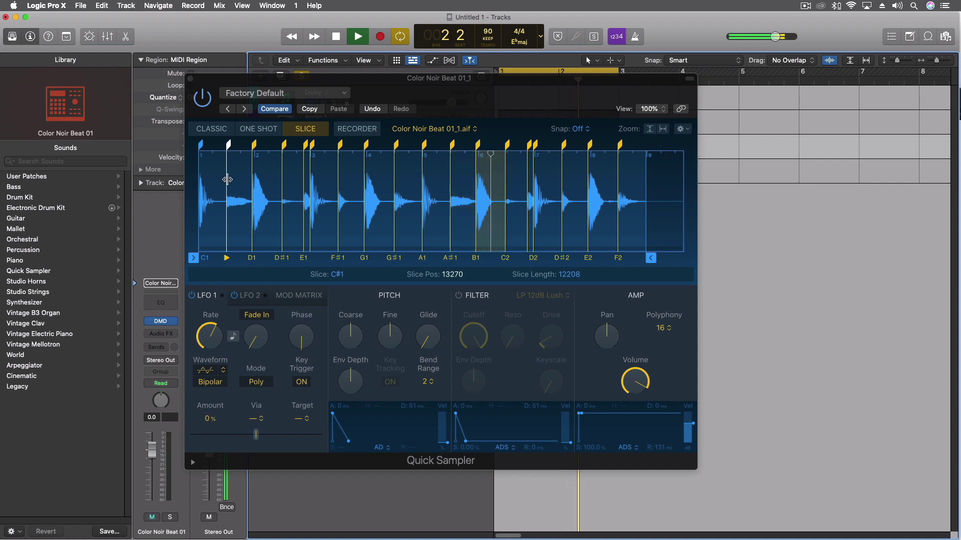
key("space")
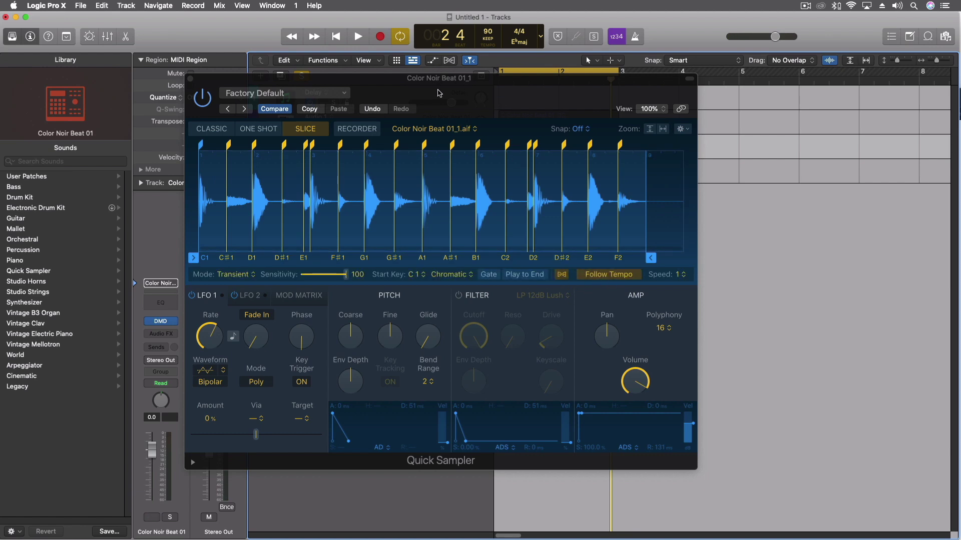
Close the Quick Sampler window and show an enlarged Step Sequencer for the Color Noir Beat 01 Drum Machine Designer track
left_click_drag(439, 93, 574, 243)
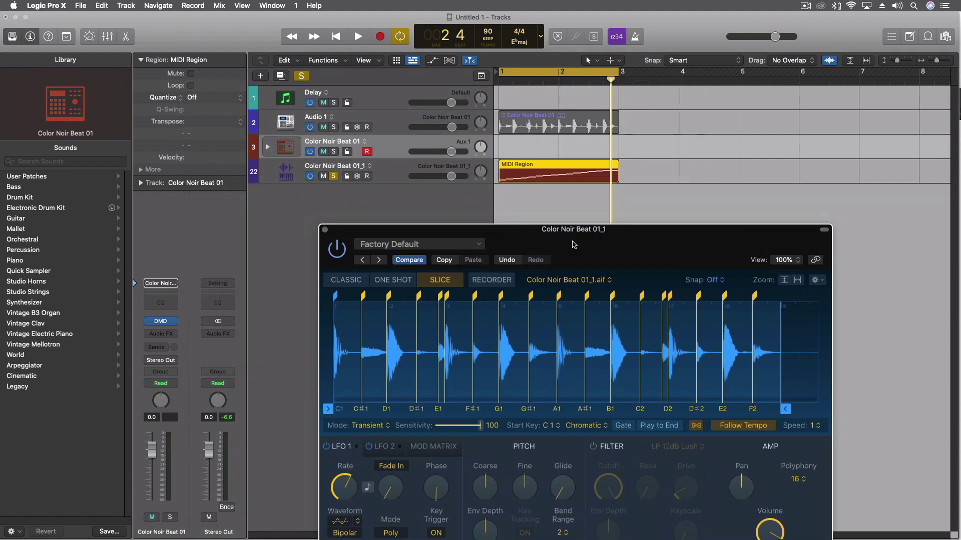
left_click(325, 230)
left_click(384, 143)
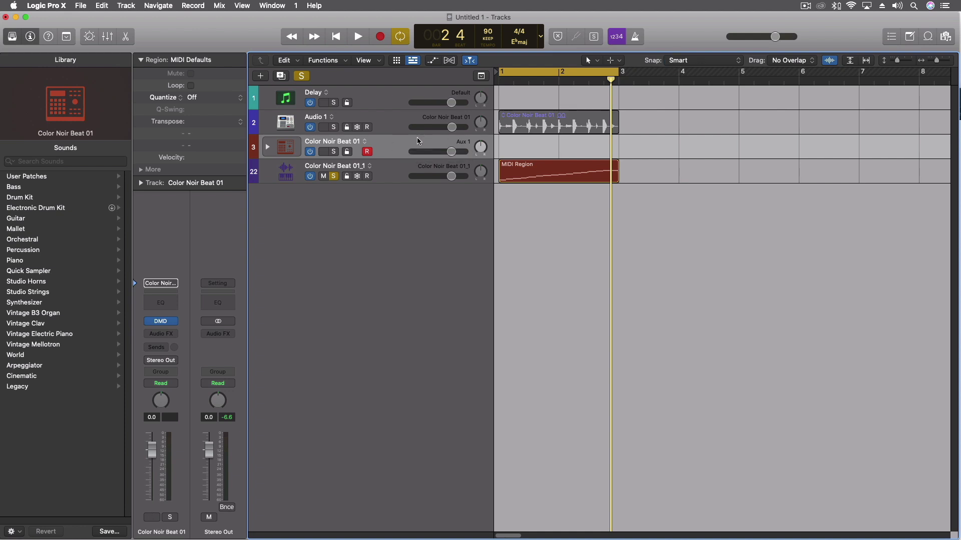
key("e")
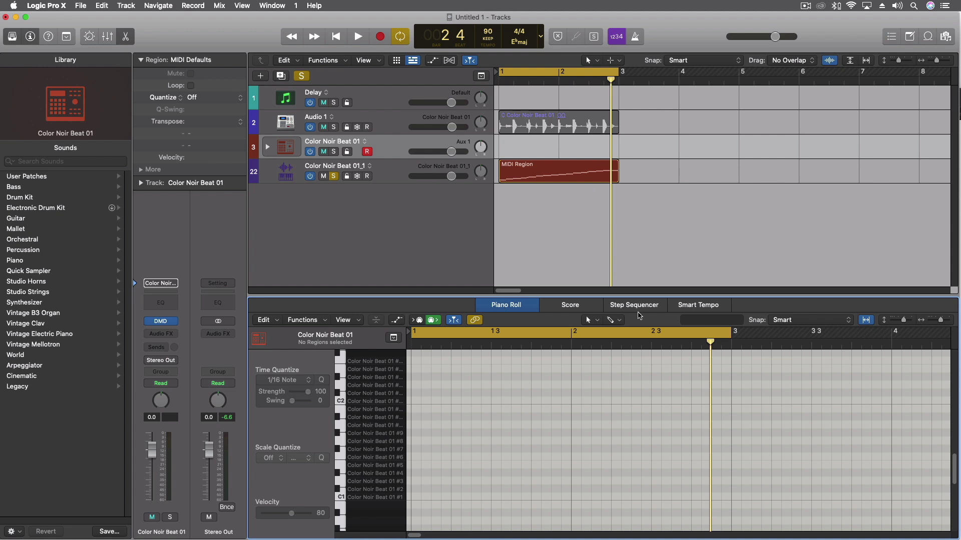
left_click(609, 307)
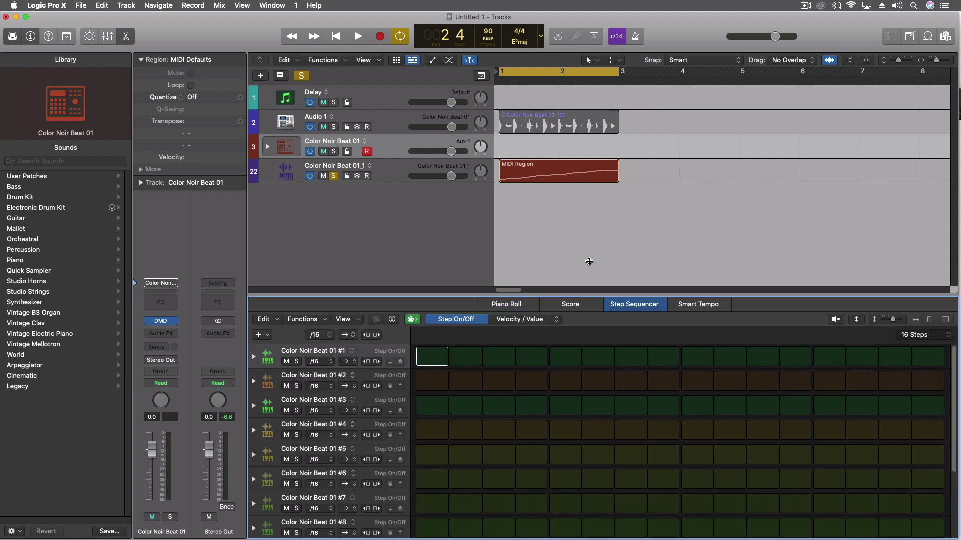
left_click_drag(580, 303, 580, 156)
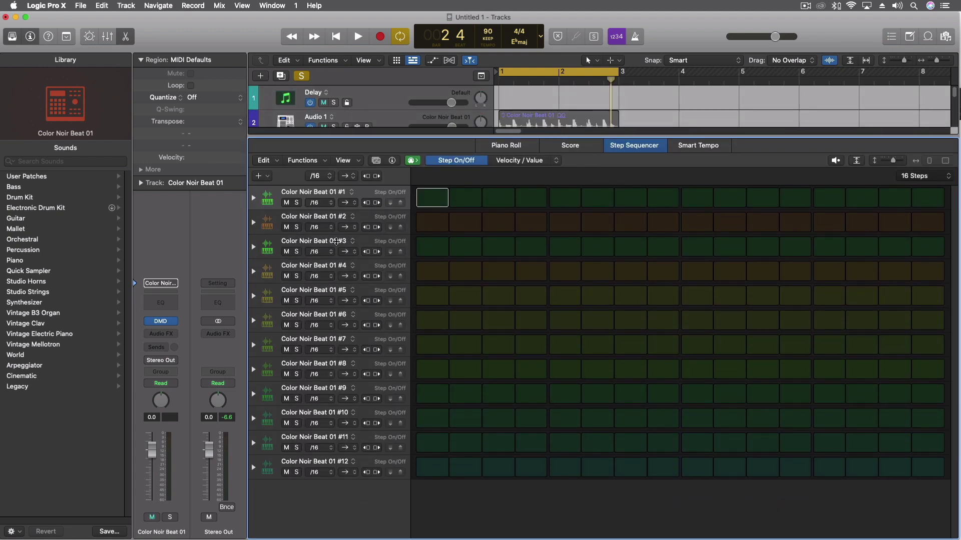
Create a pattern region on the Color Noir Beat 01 track and switch on the first step of rows #12, #11 and #9
left_click(430, 203)
left_click(429, 204)
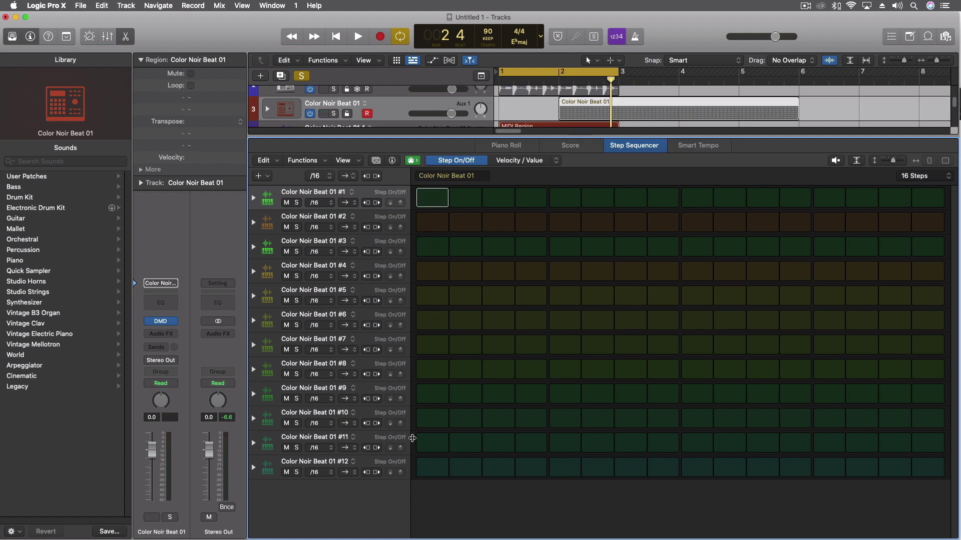
left_click(432, 469)
left_click(434, 442)
left_click(433, 398)
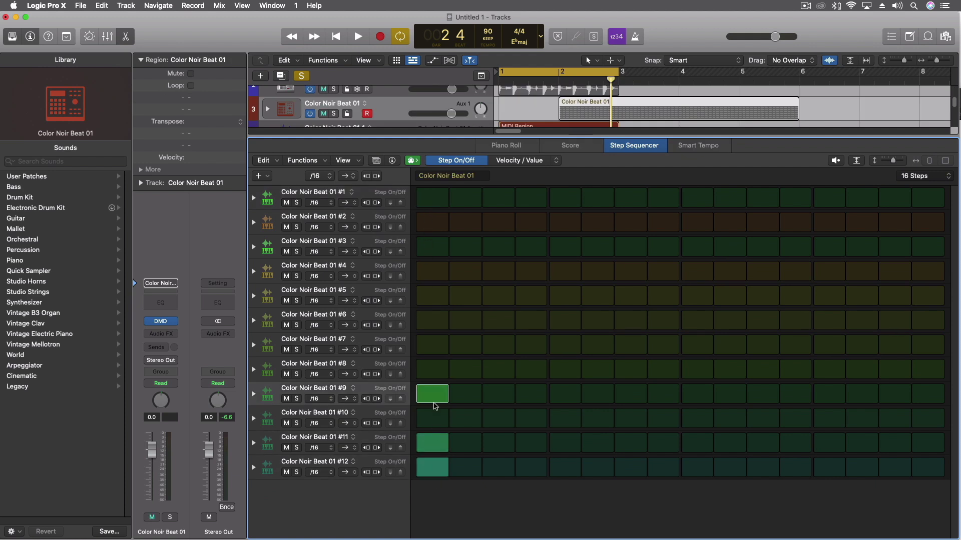
Clear the test hits from the first step of every row and turn off all track solos
left_click(433, 198)
left_click(434, 196)
left_click(433, 393)
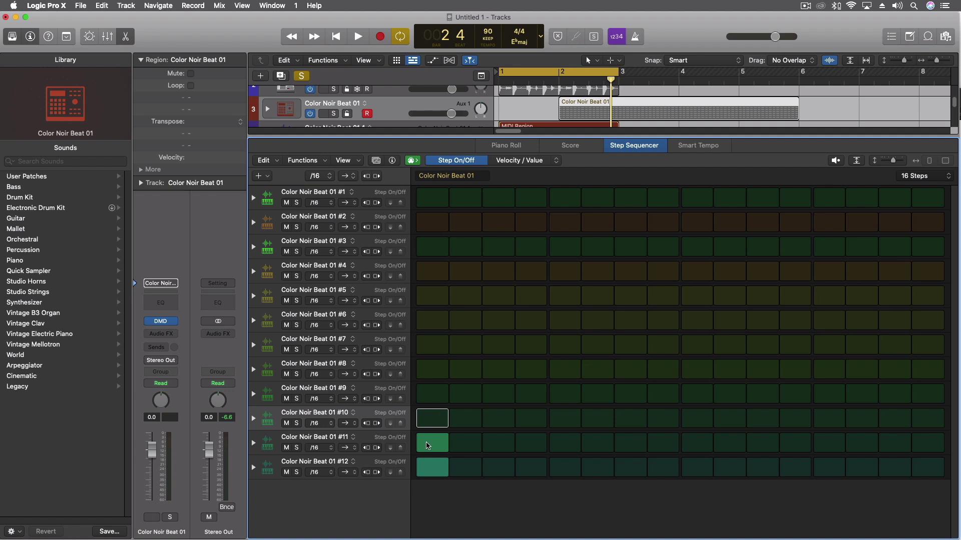
left_click(428, 446)
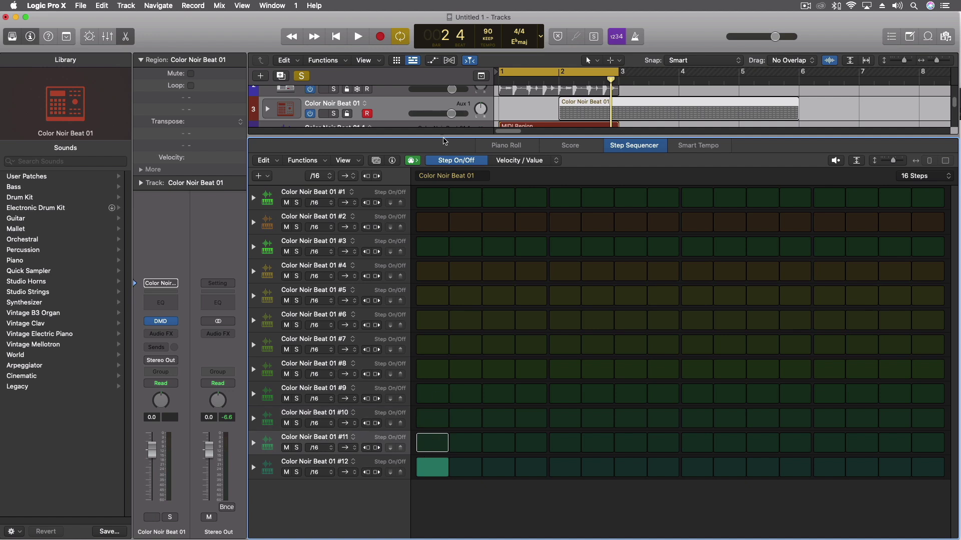
left_click(301, 76)
left_click(433, 472)
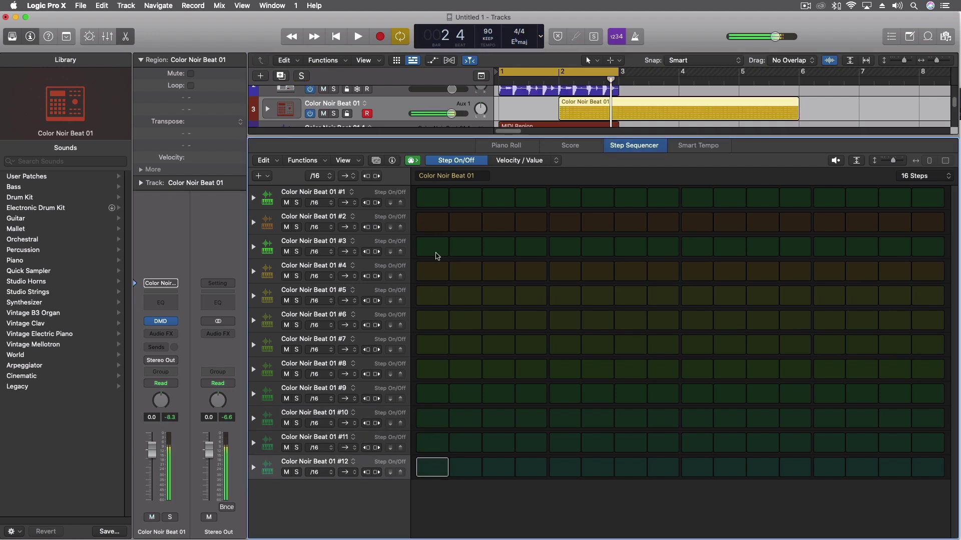
Program row #1 of the pattern to trigger on steps 1 and 9 only
left_click(433, 198)
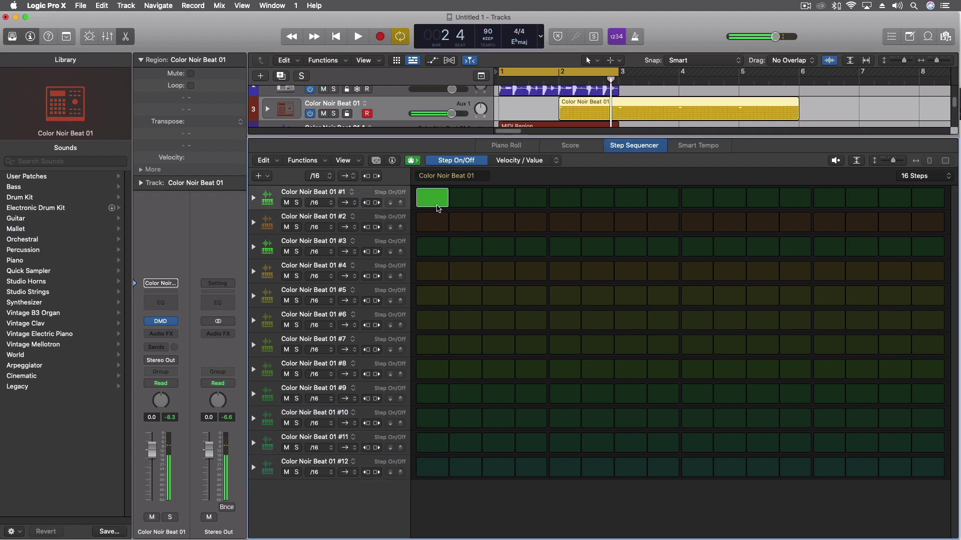
left_click(565, 201)
left_click(697, 202)
left_click(824, 202)
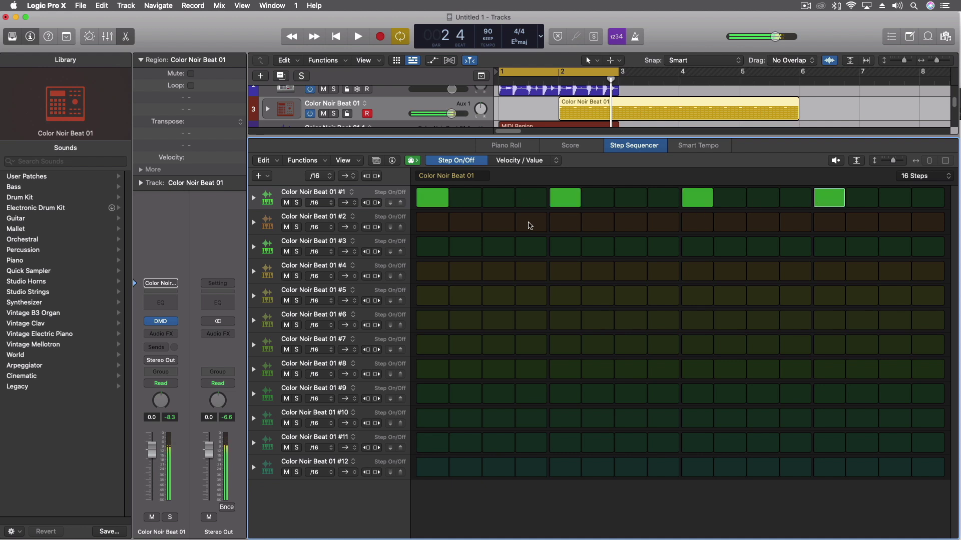
left_click(572, 205)
left_click(825, 201)
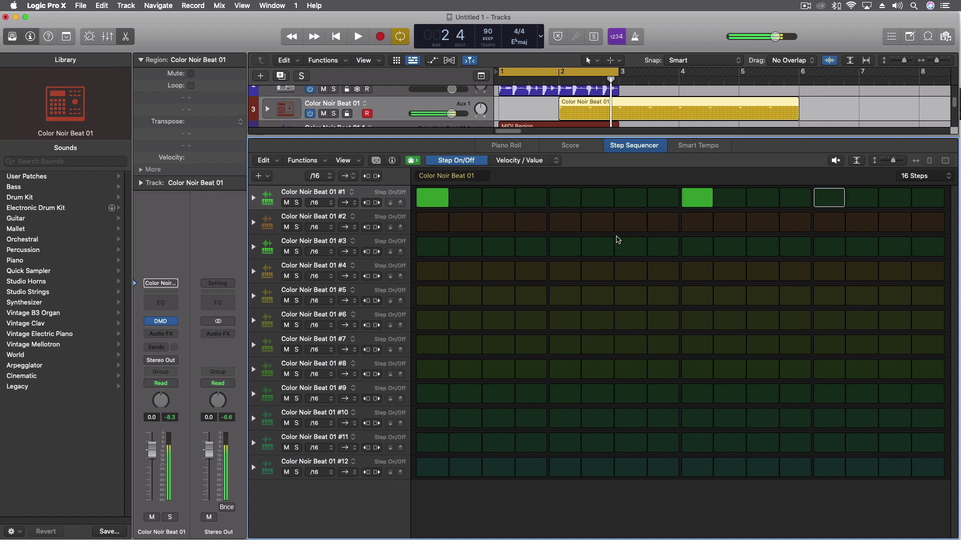
Program row #3 of the pattern to trigger on steps 5 and 13
left_click(560, 225)
left_click(567, 226)
left_click(568, 249)
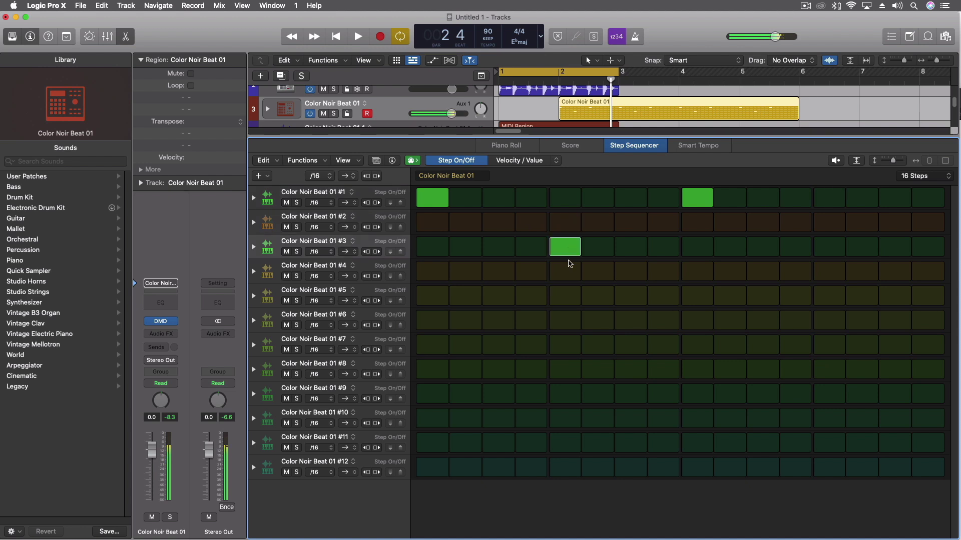
left_click(825, 250)
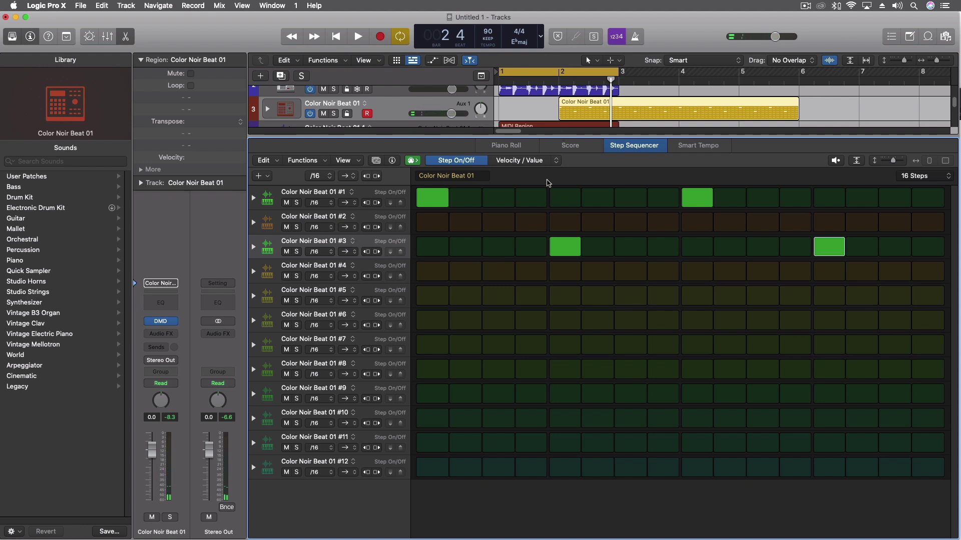
Fill row #2 with hits and remove the even-numbered ones so that it triggers on every other step
left_click_drag(440, 226, 928, 222)
left_click(473, 226)
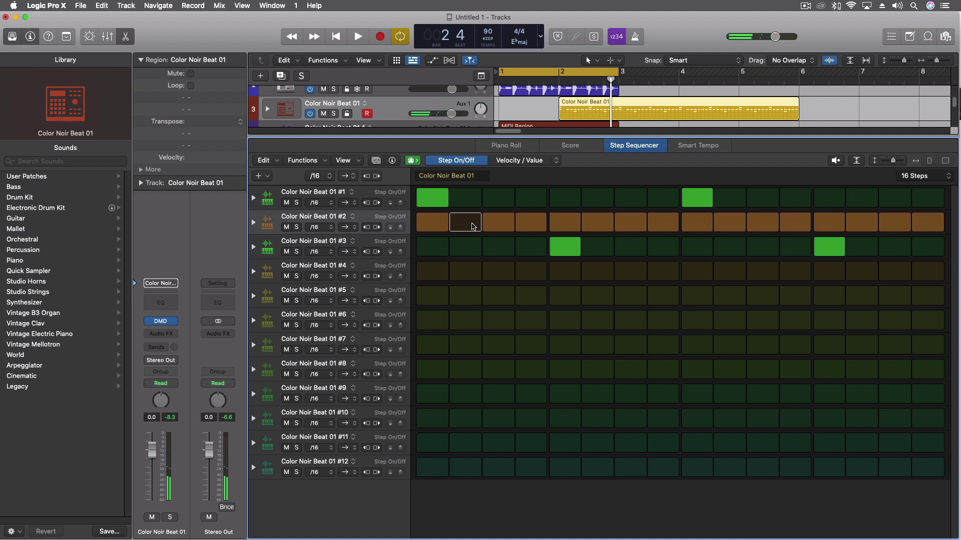
left_click(532, 226)
left_click(606, 226)
left_click(657, 225)
left_click(714, 225)
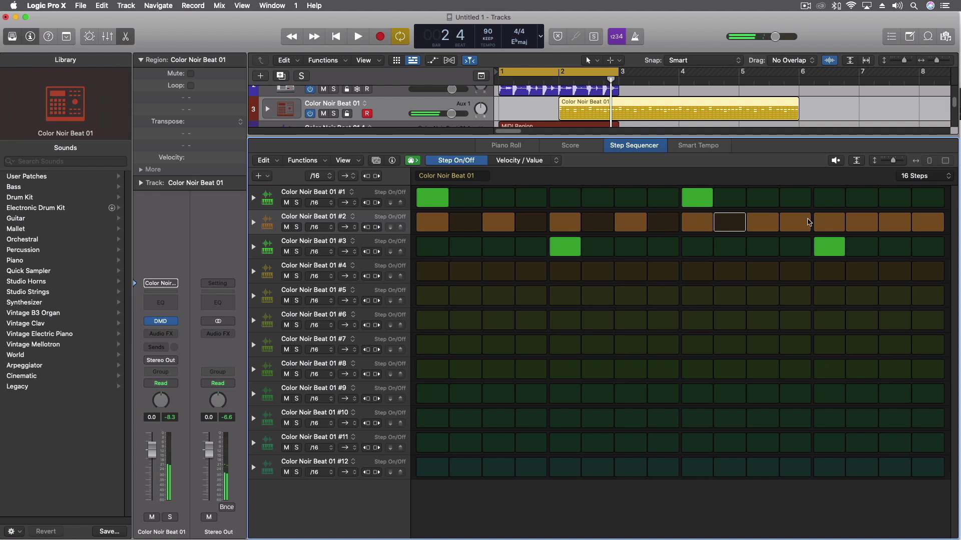
left_click(803, 224)
left_click(852, 223)
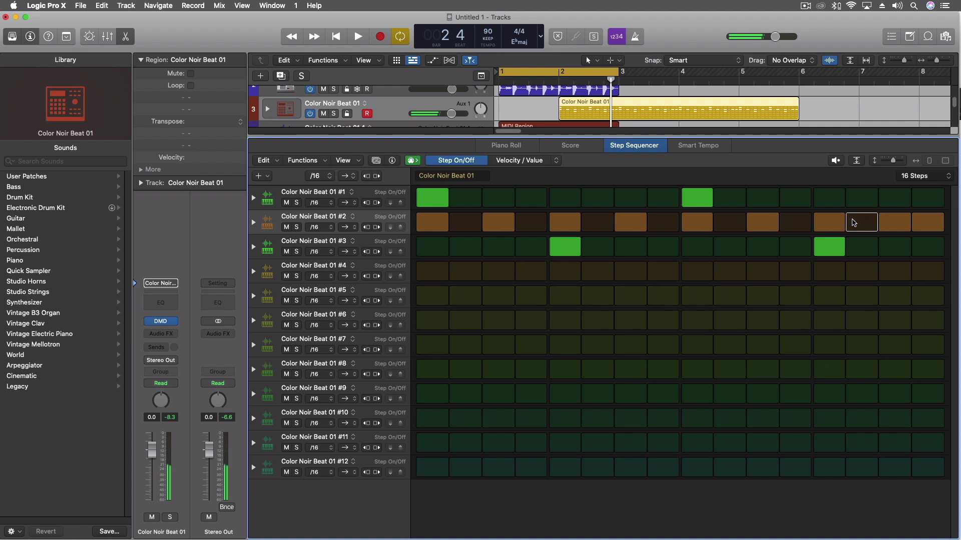
left_click(928, 224)
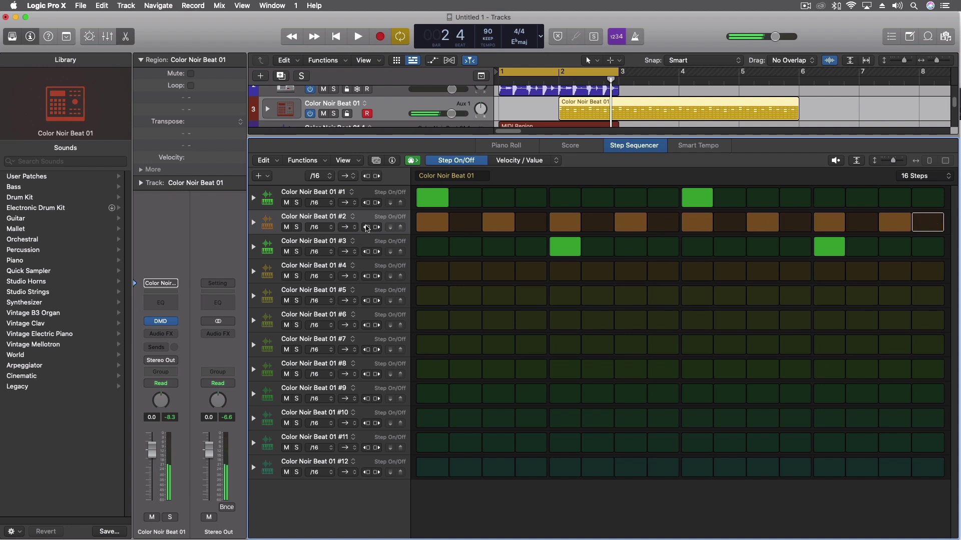
Expand row #2 to its Velocity and Note Repeat subrows and set the note repeat of step 3 to 4
left_click(254, 223)
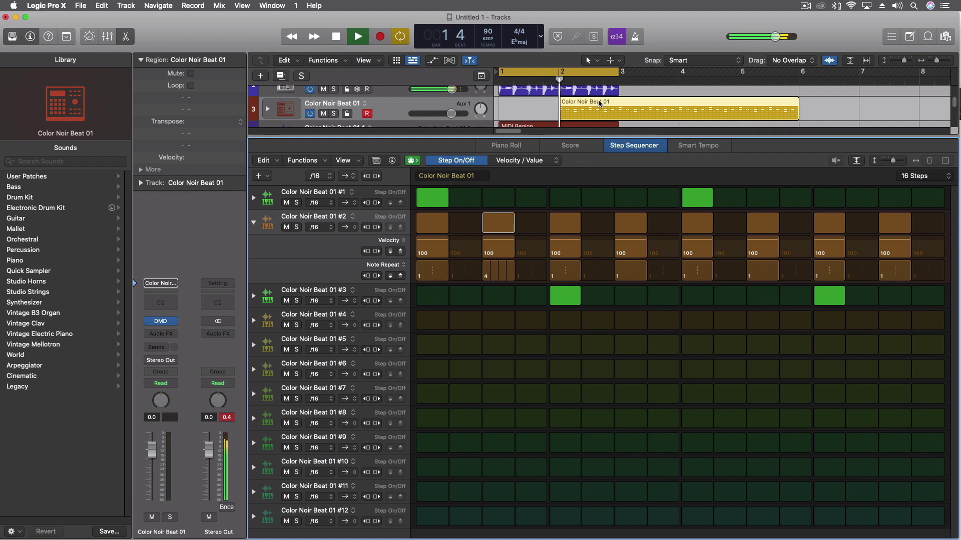
Move the Color Noir Beat 01 pattern region to bar 1, solo its track, and play it
key("space")
left_click_drag(599, 102, 538, 103)
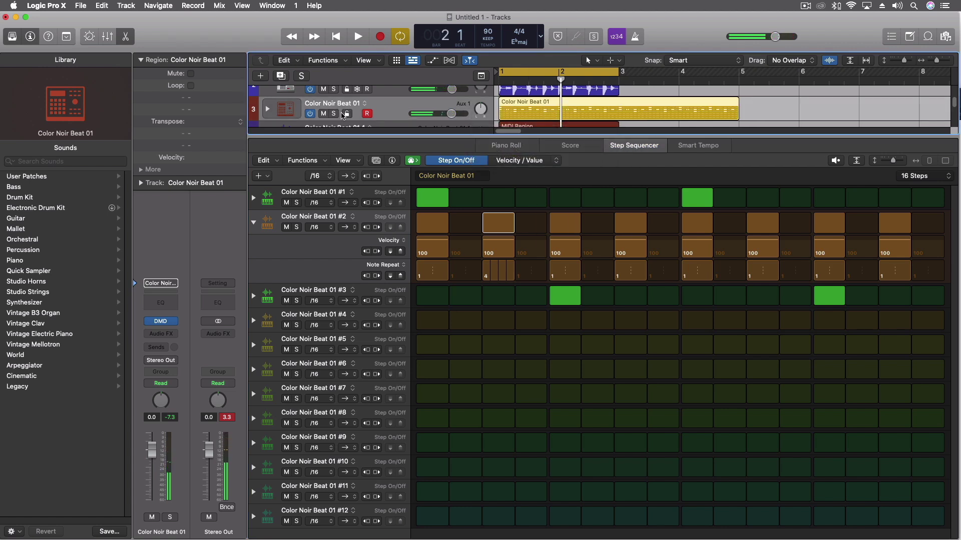
left_click(334, 114)
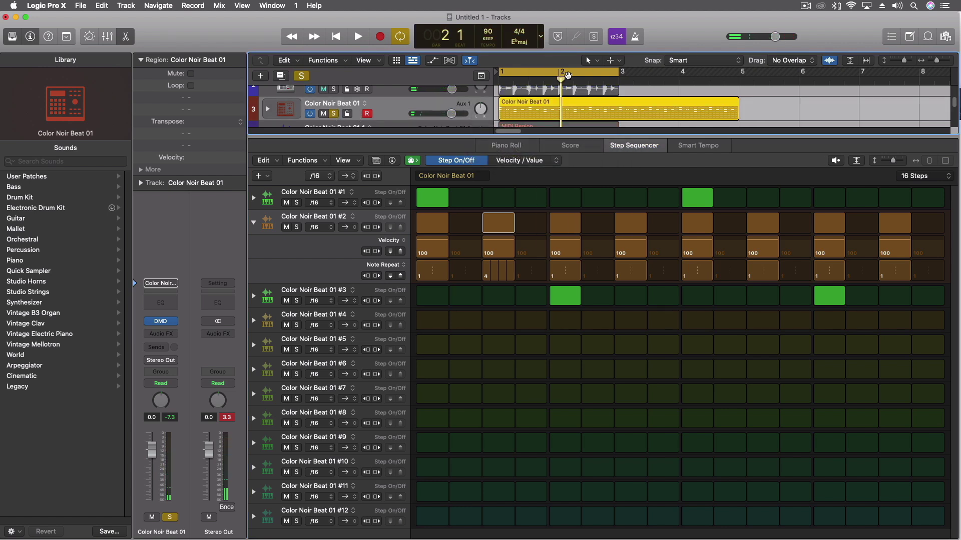
key("space")
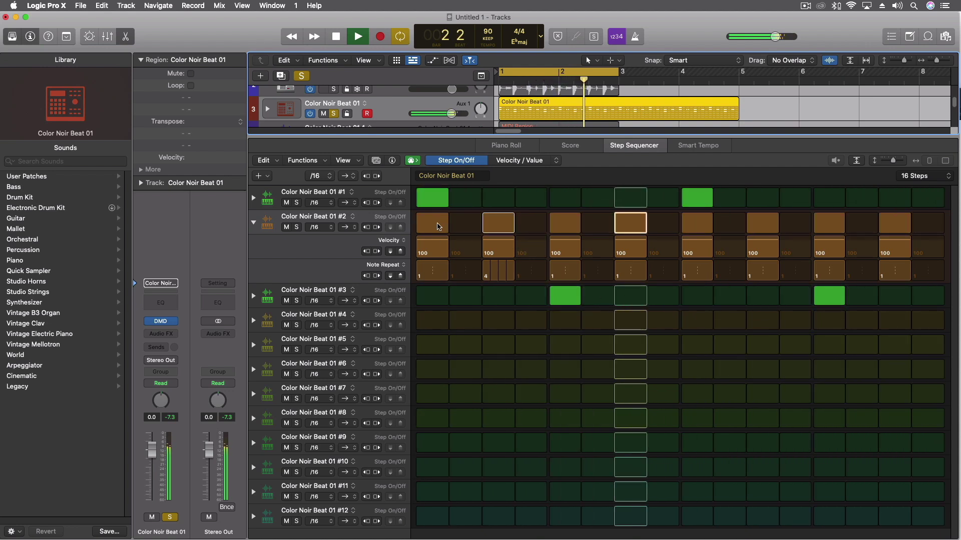
Remove row #2's hits on steps 1, 5, 9 and 13, and add one on step 16 with a note repeat of 9
left_click(438, 226)
left_click(565, 223)
left_click(697, 223)
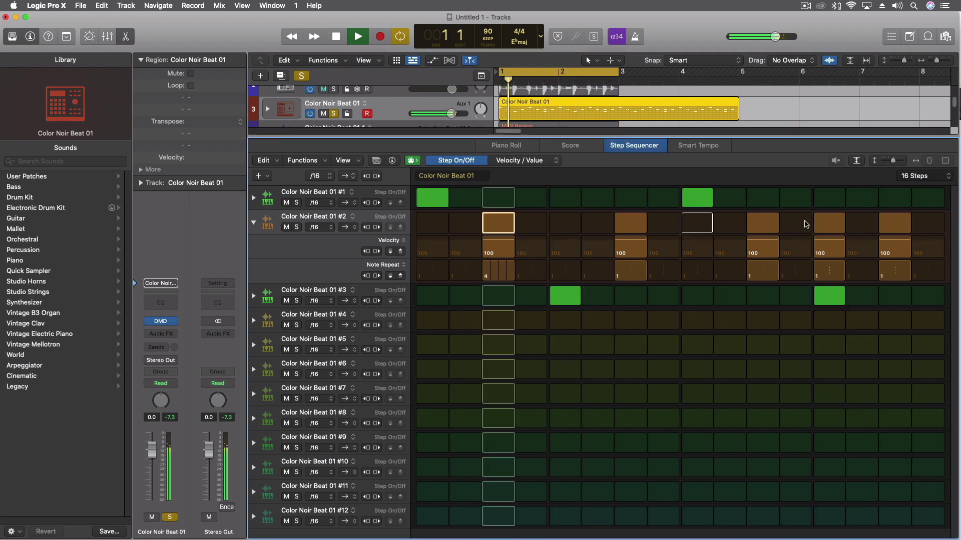
left_click(819, 228)
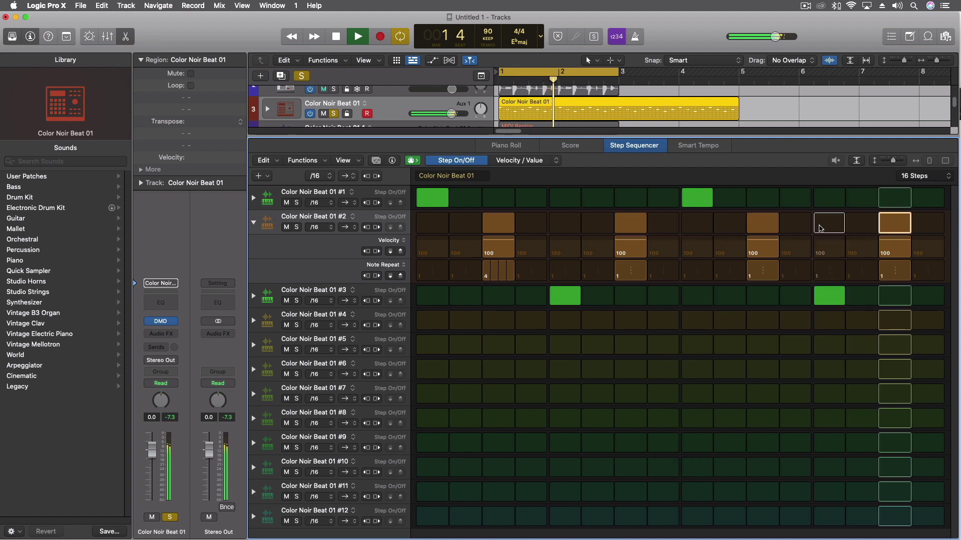
left_click(925, 278)
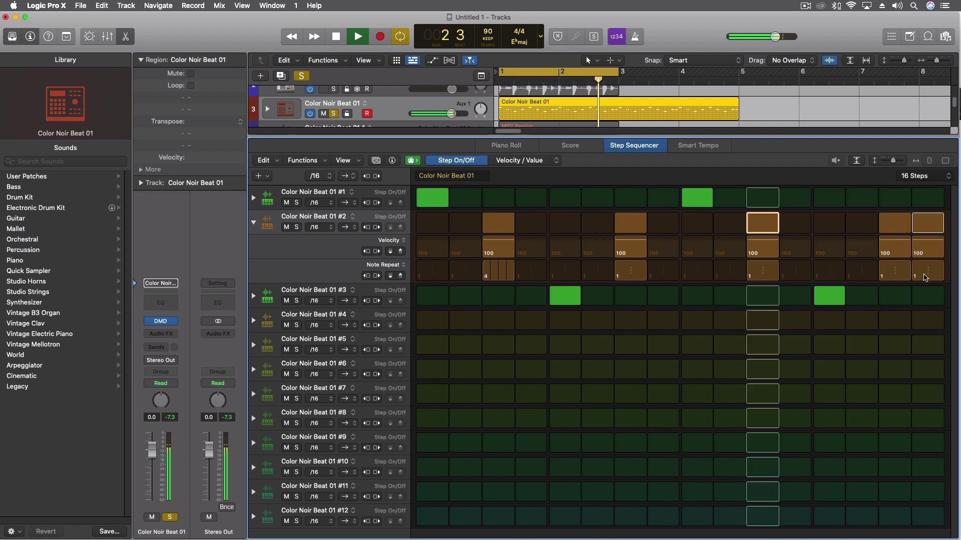
left_click_drag(924, 277, 926, 242)
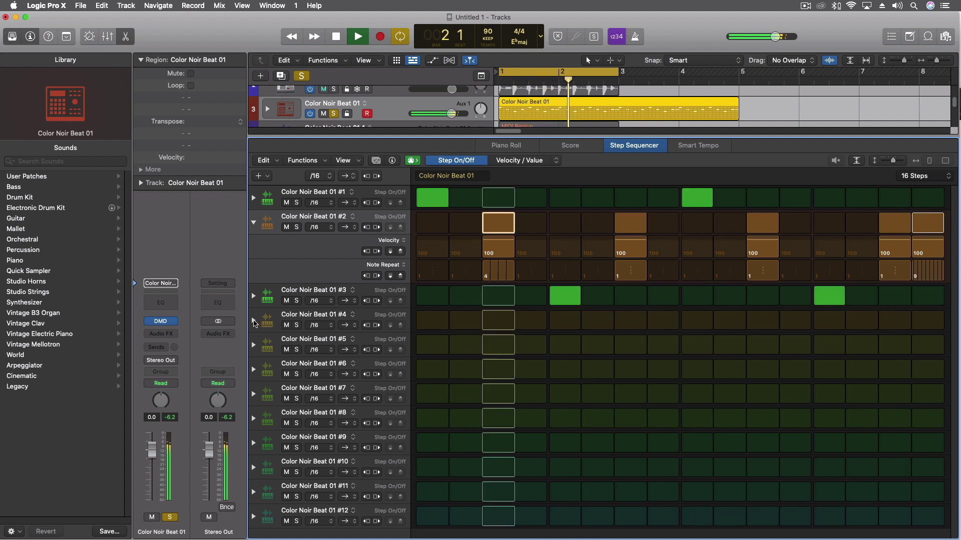
Try out hits in the early steps of rows #4, #5 and #6 and clear them again
left_click(254, 322)
left_click(253, 323)
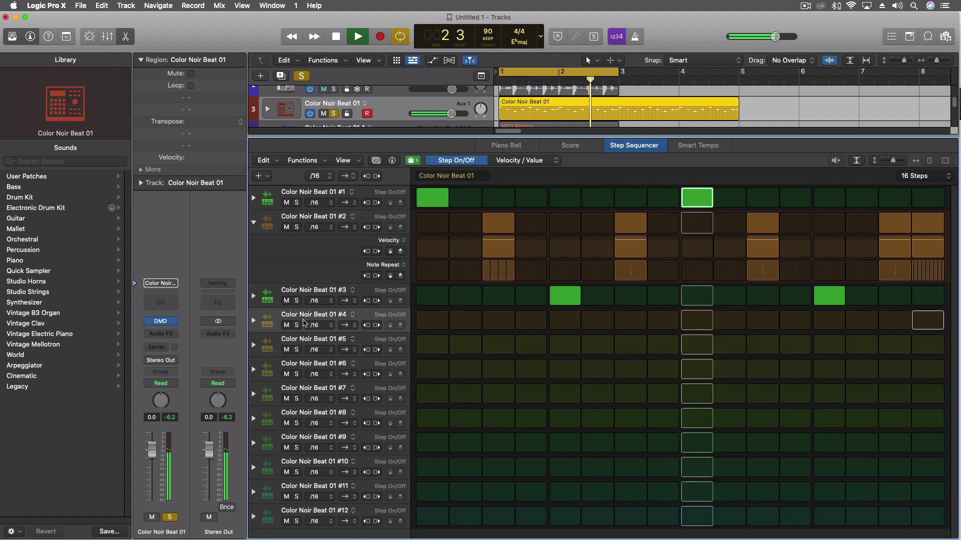
left_click(433, 321)
left_click(433, 320)
left_click(433, 345)
left_click(434, 345)
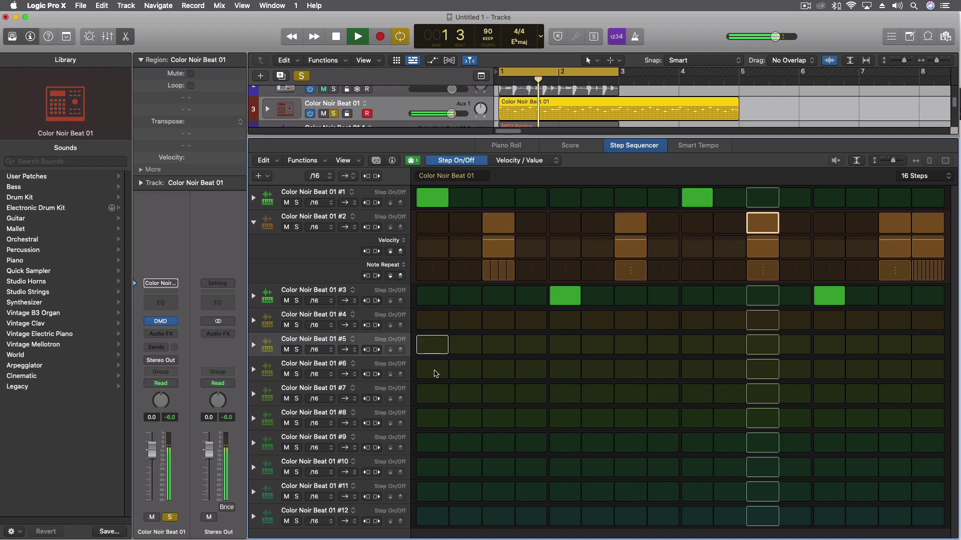
left_click(433, 369)
left_click(434, 369)
left_click(466, 369)
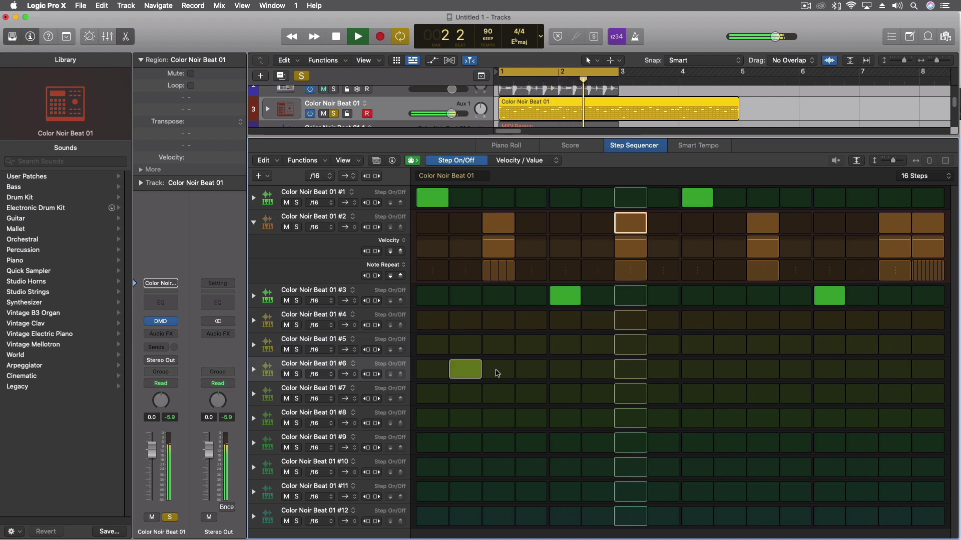
left_click(529, 370)
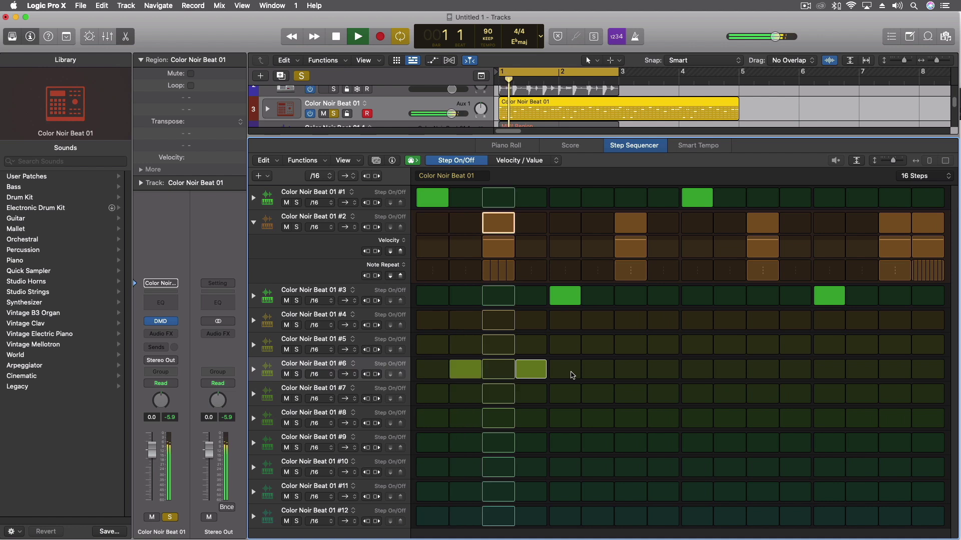
left_click(530, 370)
left_click(465, 370)
Program row #7 of the pattern to trigger on steps 4 and 6
left_click(493, 394)
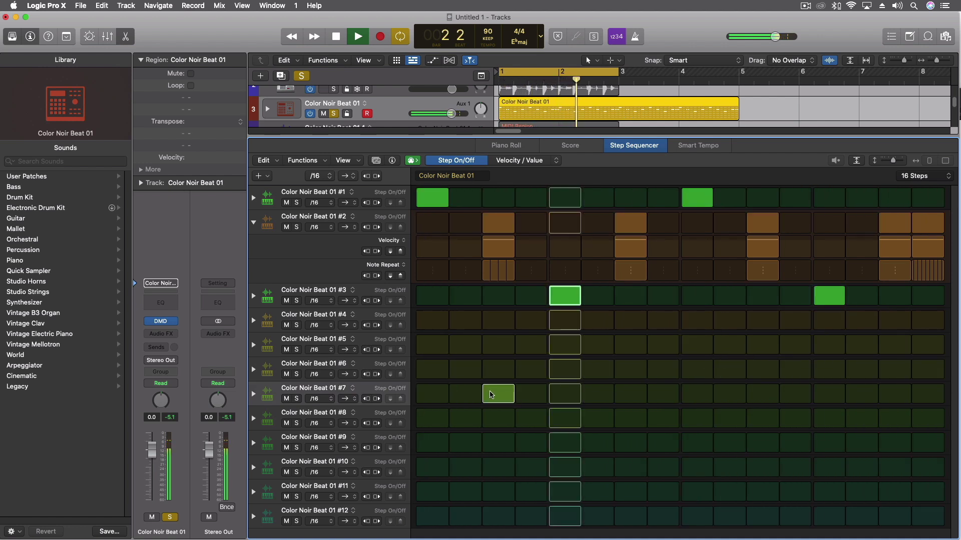
left_click(495, 393)
left_click(528, 394)
left_click(583, 395)
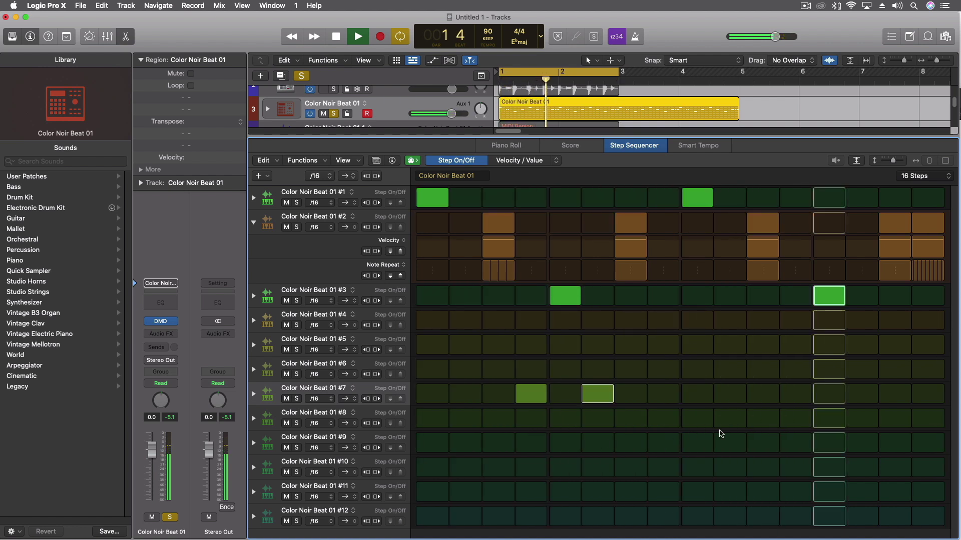
Add hits on steps 9 to 12 of row #9, step 14 of row #11 and step 16 of row #12
left_click_drag(701, 442, 793, 445)
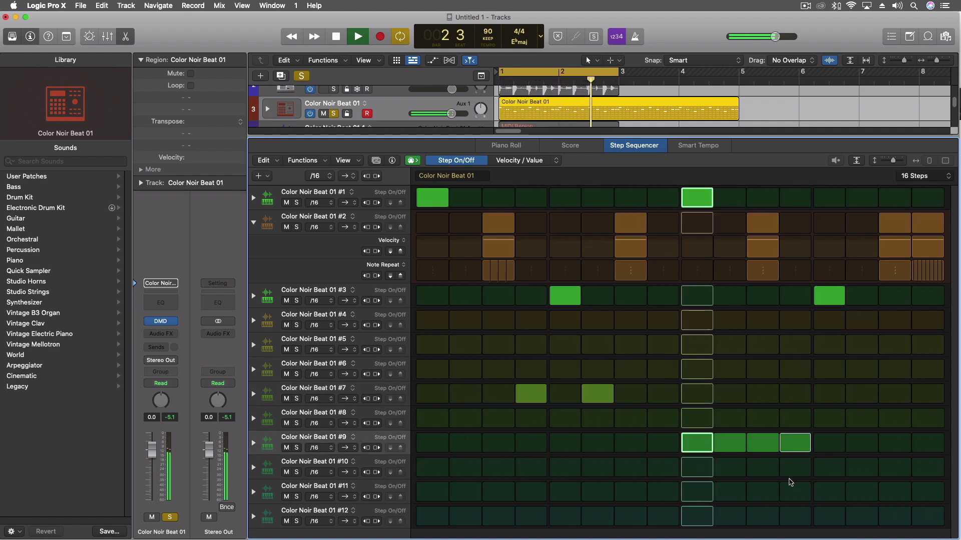
left_click(859, 492)
left_click(926, 515)
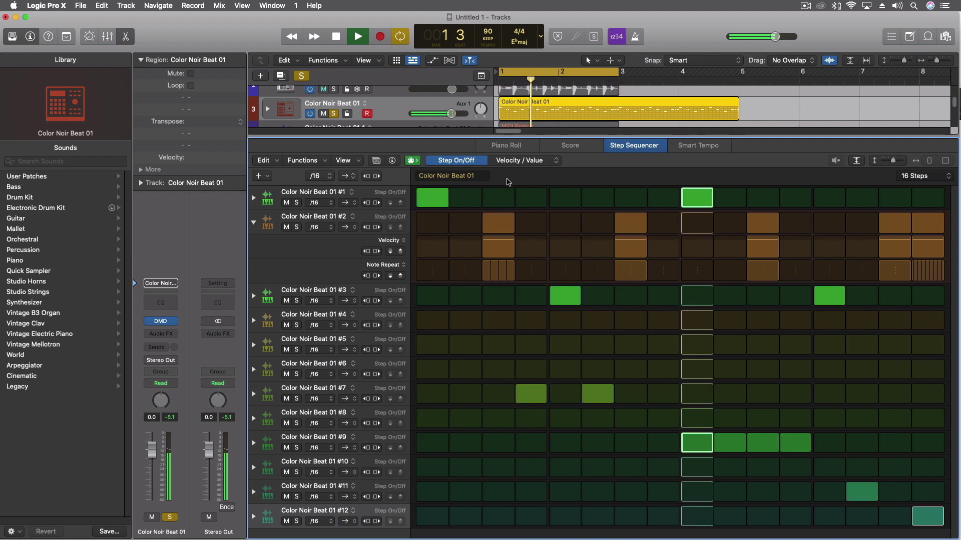
Stop playback and resize the Step Sequencer area so that all four tracks show above it
key("space")
left_click_drag(501, 137, 518, 153)
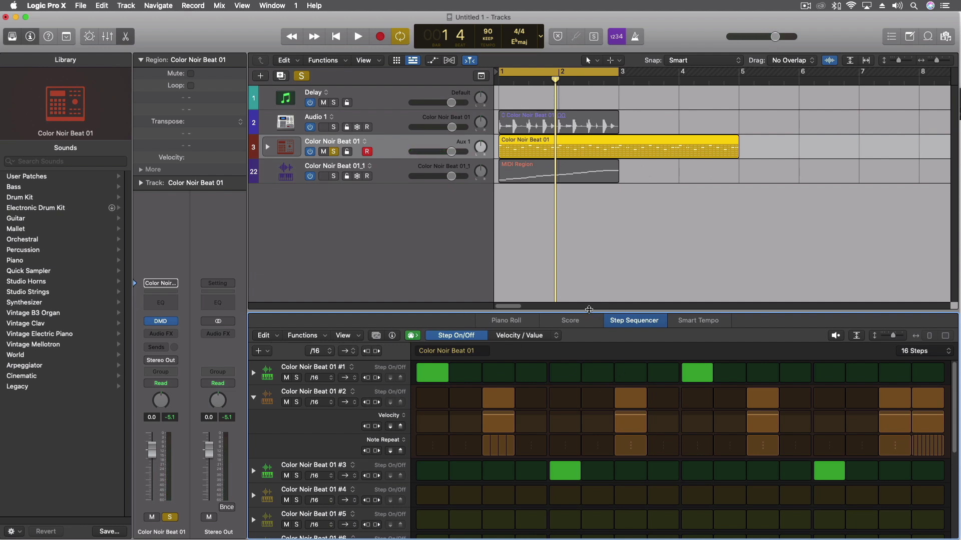
left_click_drag(584, 310, 579, 226)
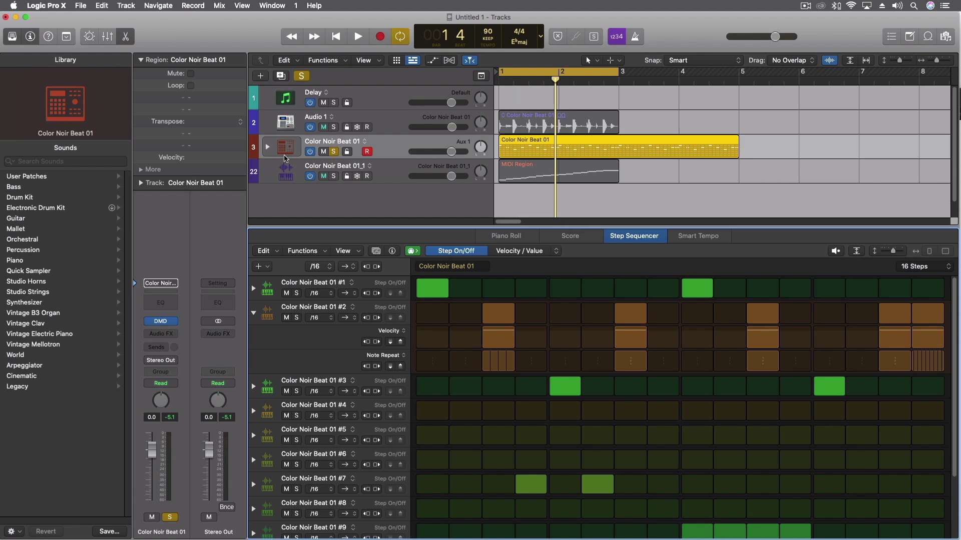
Solo the Color Noir Beat 01_1 track instead of Color Noir Beat 01 and review its slices in Quick Sampler
left_click(391, 172)
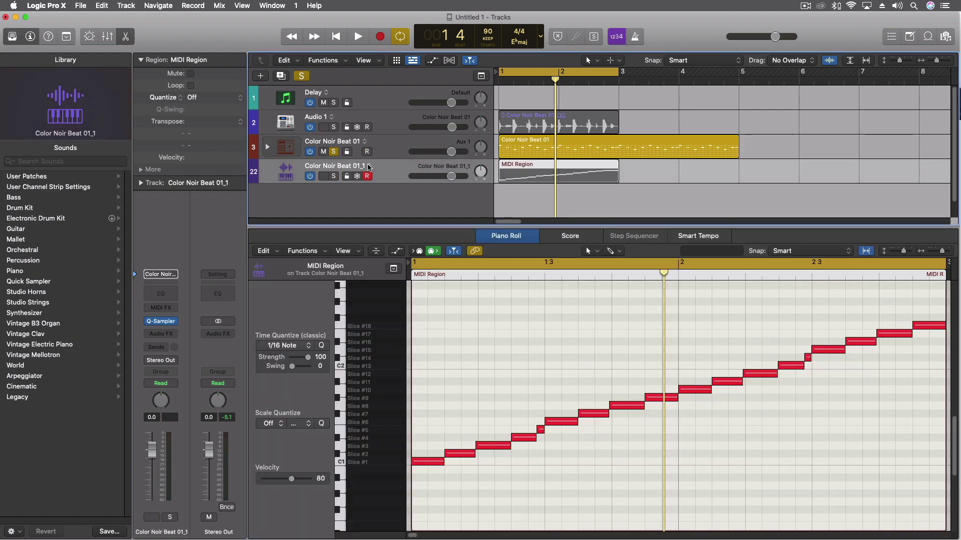
left_click(334, 152)
left_click(334, 176)
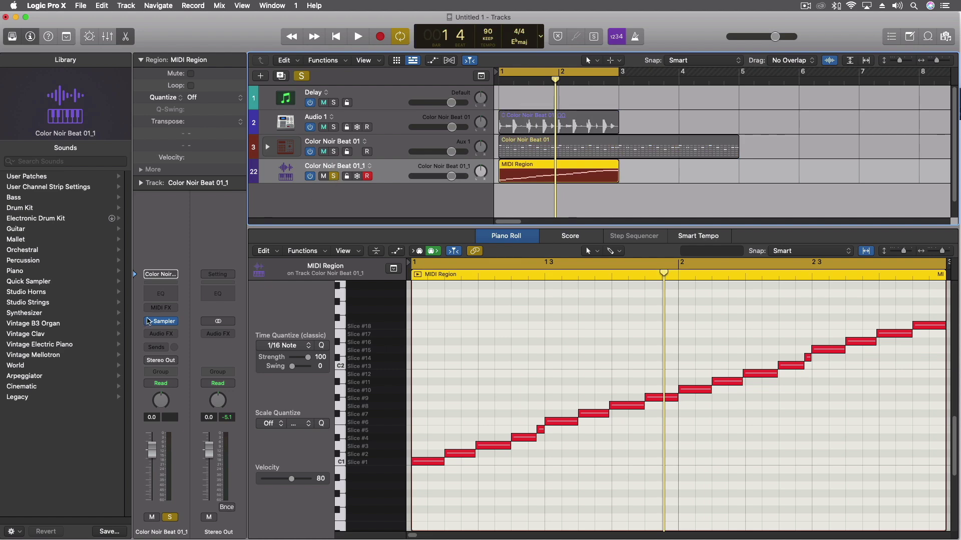
left_click(161, 323)
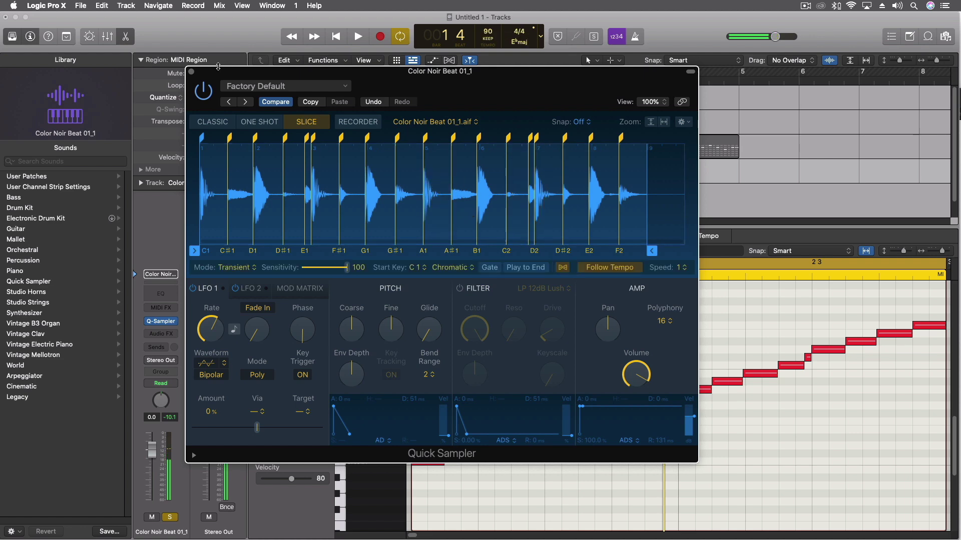
left_click(190, 73)
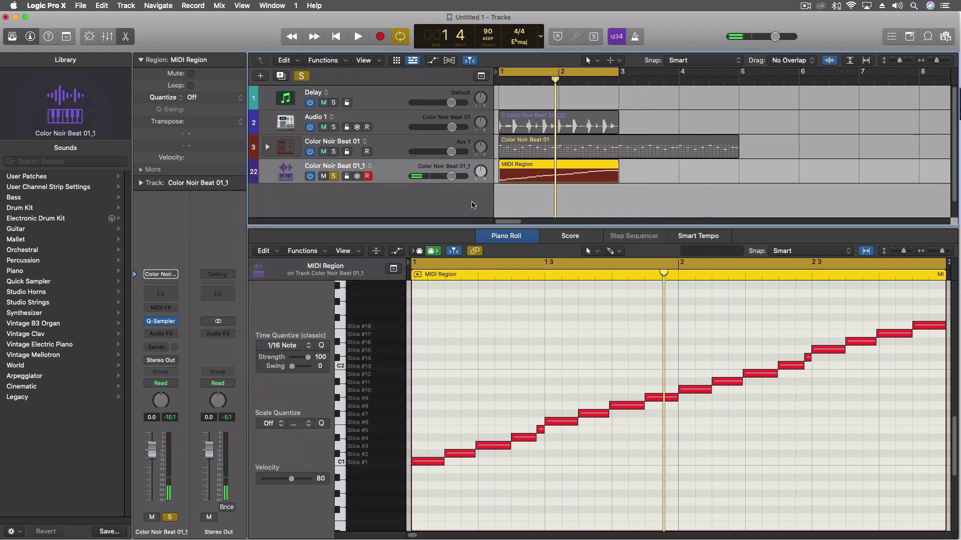
Move the MIDI region to the Audio 1 track past bar 3, and play the two-bar pattern region on the Color Noir Beat 01_1 track
left_click_drag(526, 168, 566, 171)
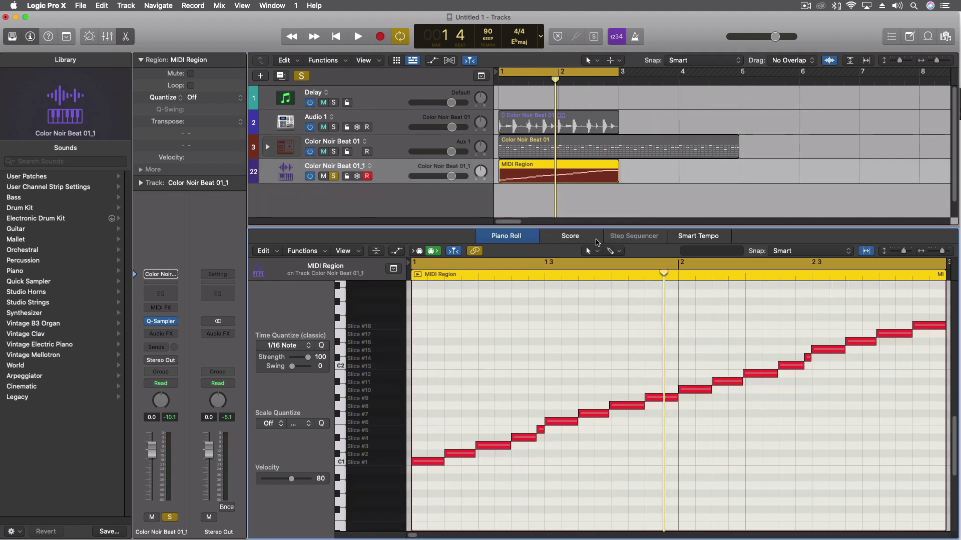
key("n")
left_click(519, 238)
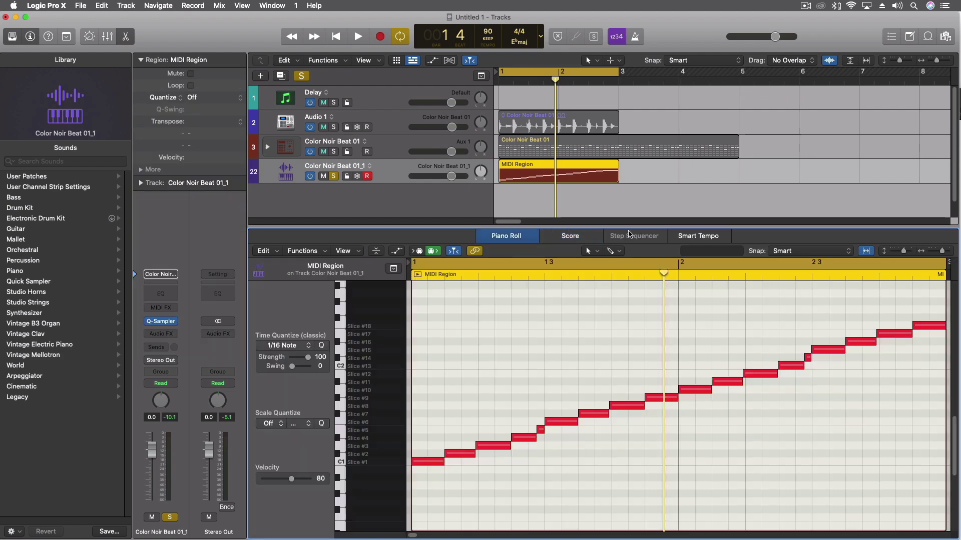
left_click_drag(560, 171, 619, 175)
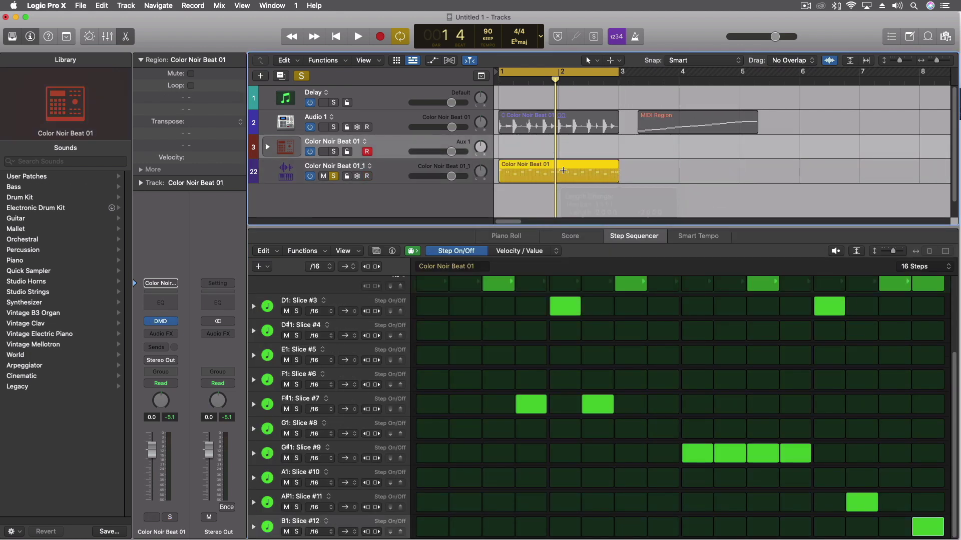
key("space")
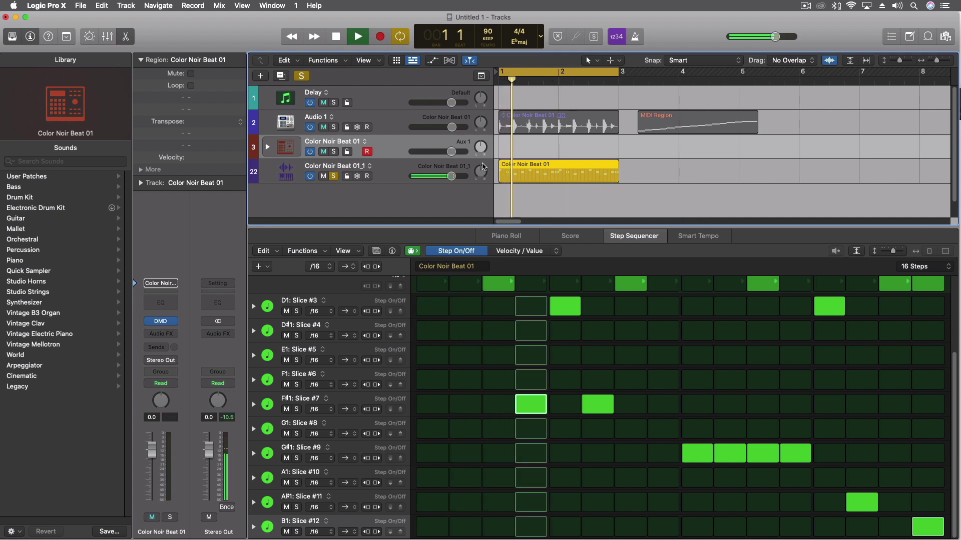
left_click(545, 167)
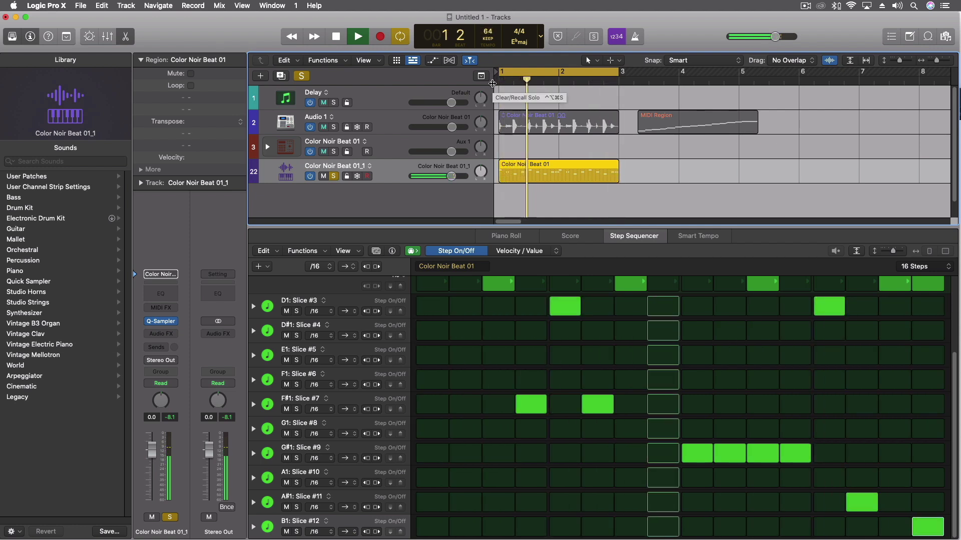
key("space")
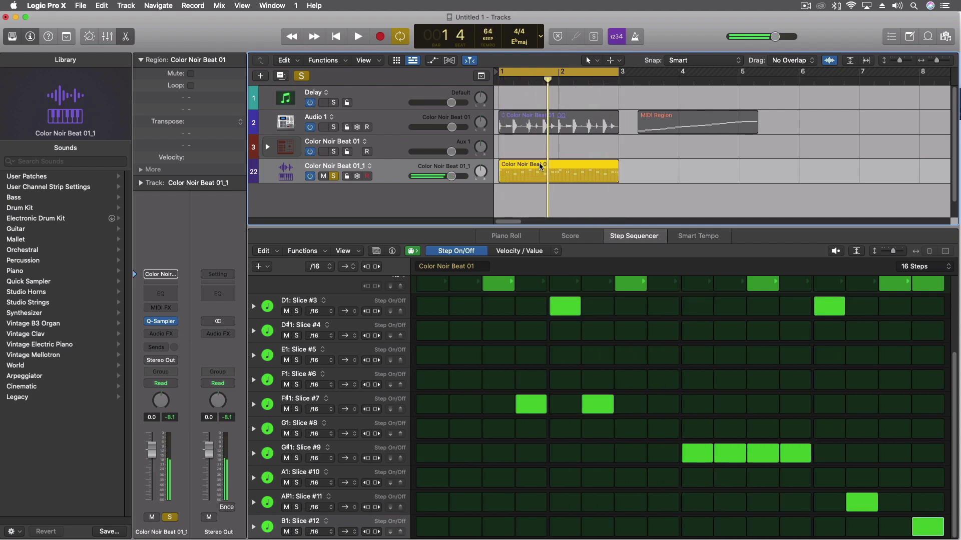
Return the pattern region to the Color Noir Beat 01 track, solo that track instead of Color Noir Beat 01_1, and play the beat
left_click_drag(540, 167, 541, 152)
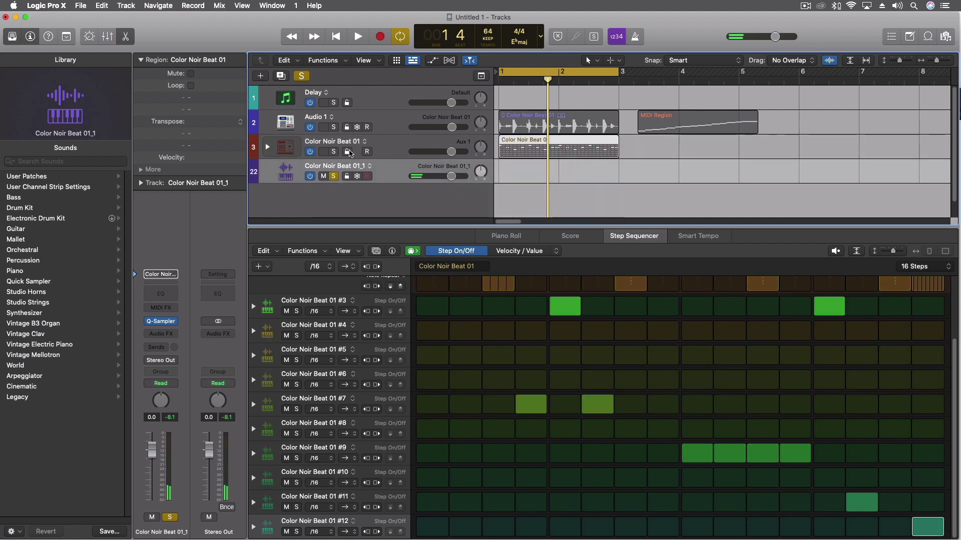
left_click(334, 151)
left_click(335, 177)
key("space")
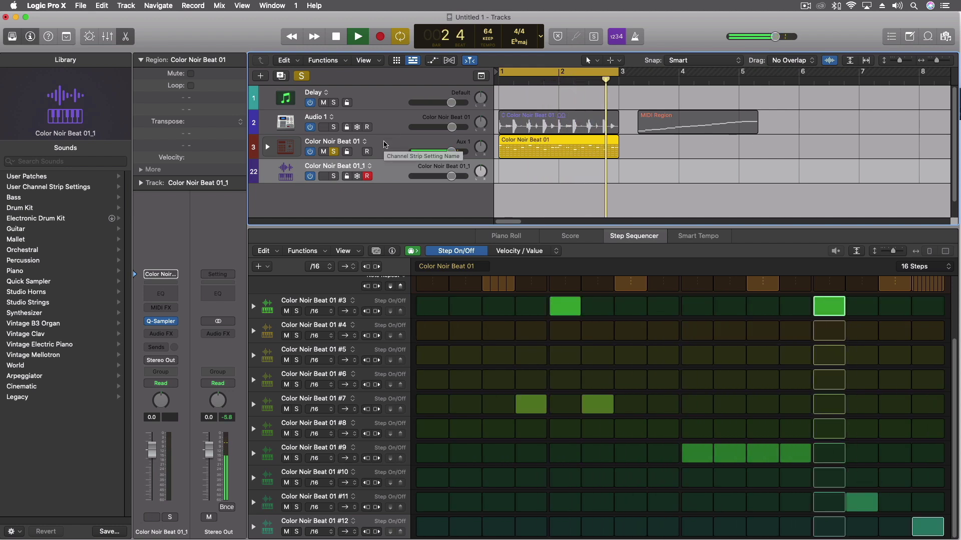
key("space")
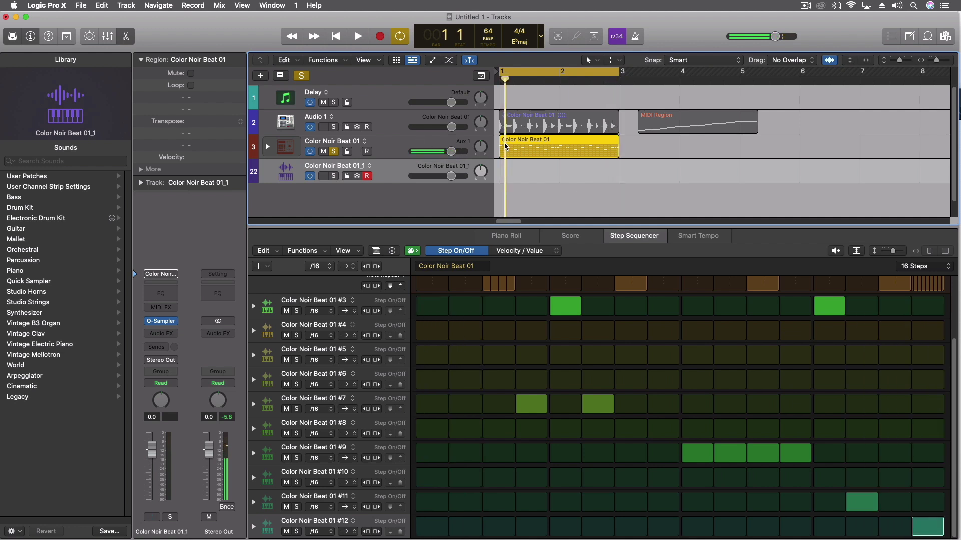
left_click_drag(531, 143, 530, 168)
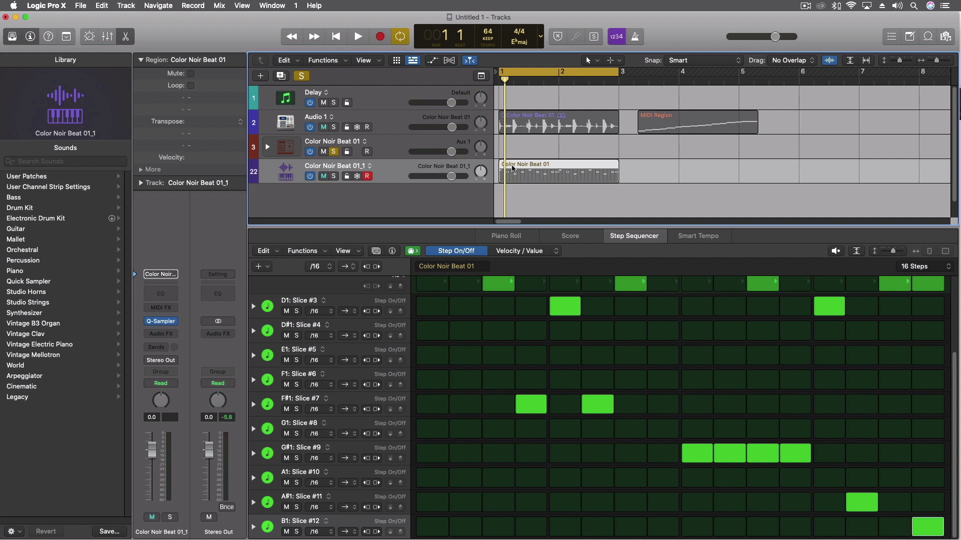
left_click_drag(513, 169, 513, 145)
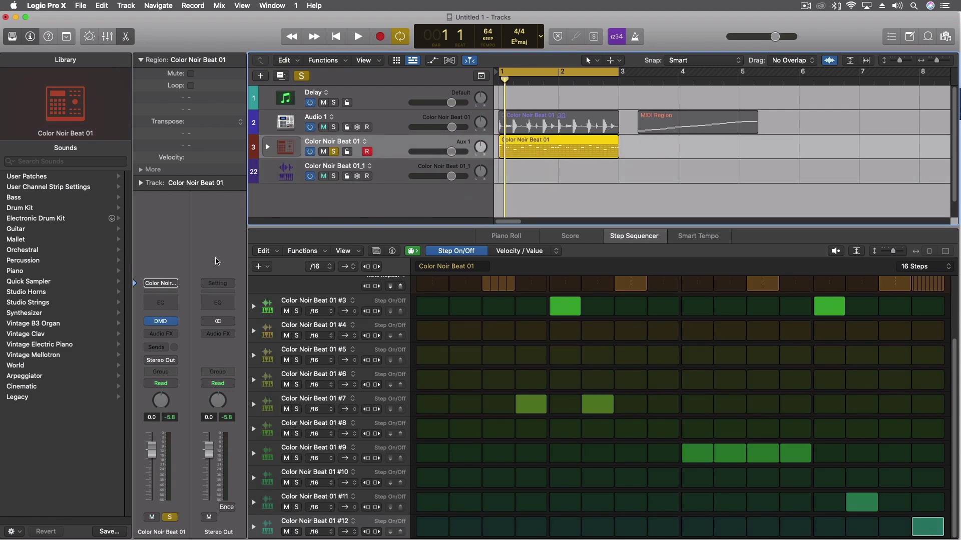
Open the kit in Drum Machine Designer and inspect the Quick Sampler slices on pads #13 and #14
left_click(161, 321)
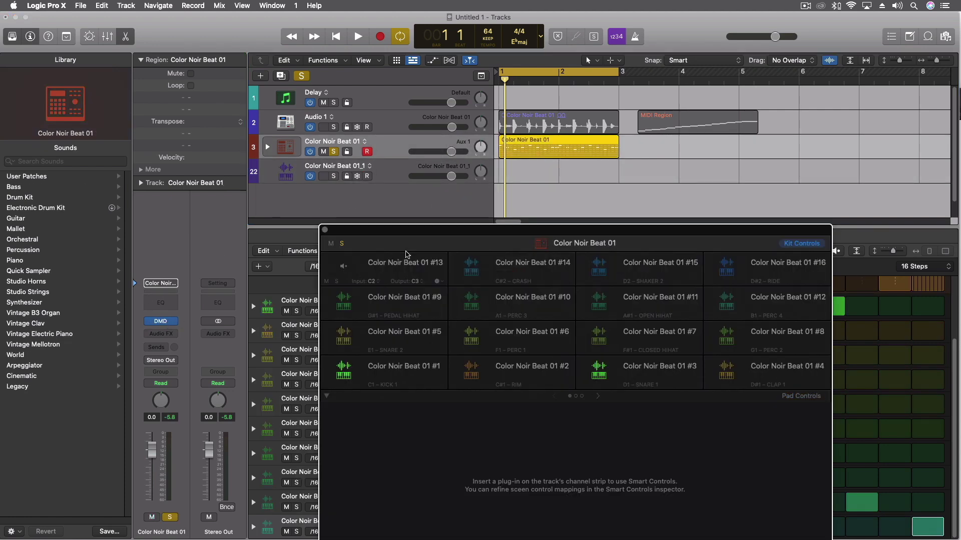
mouse_move(287, 136)
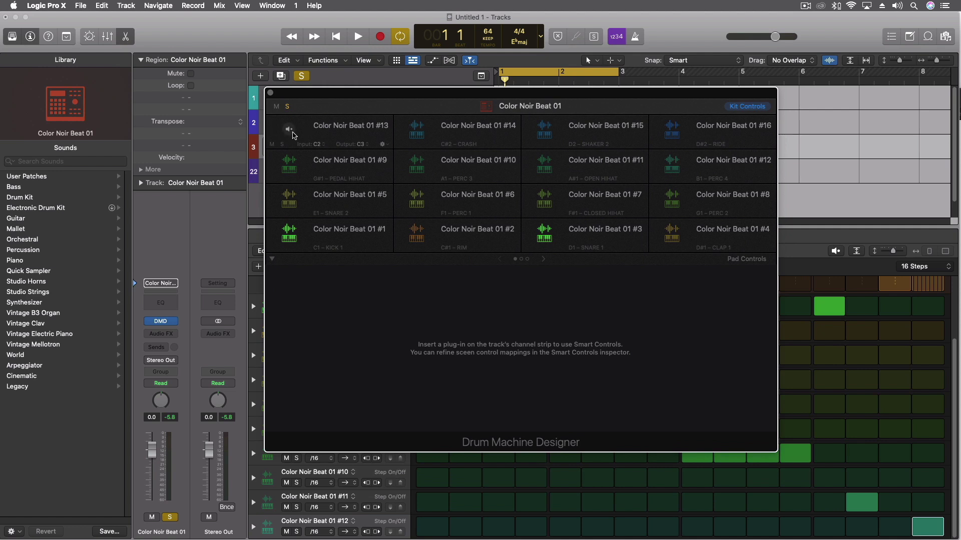
left_click(384, 144)
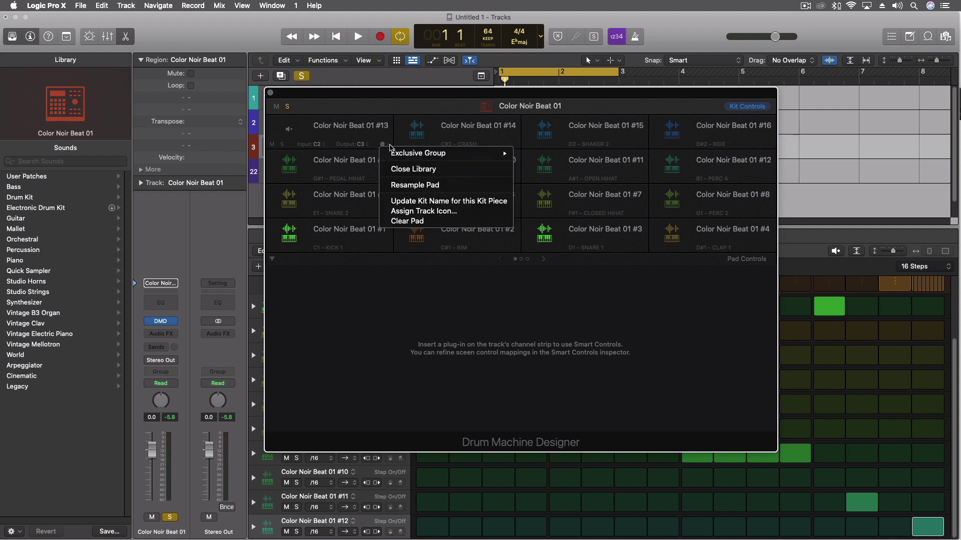
left_click(381, 133)
left_click(360, 133)
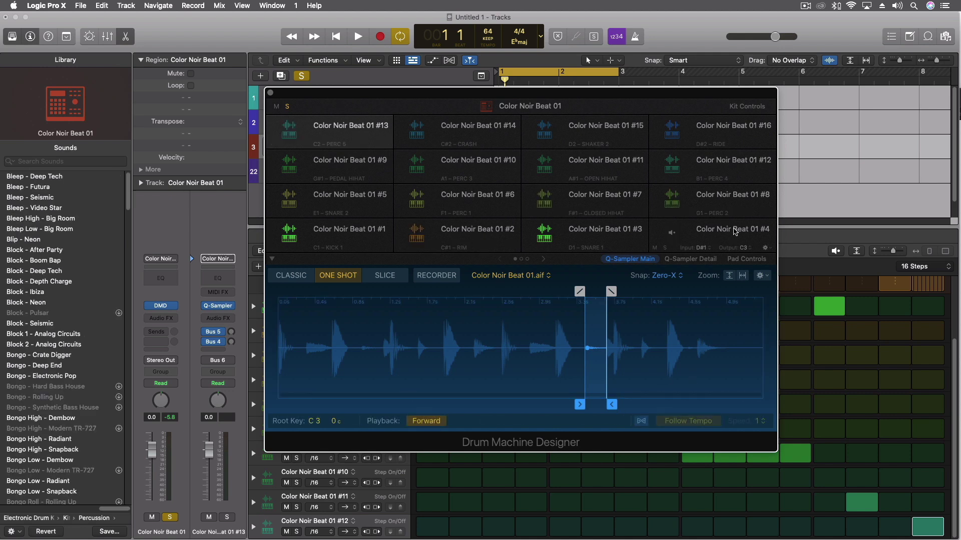
left_click(735, 230)
left_click(365, 122)
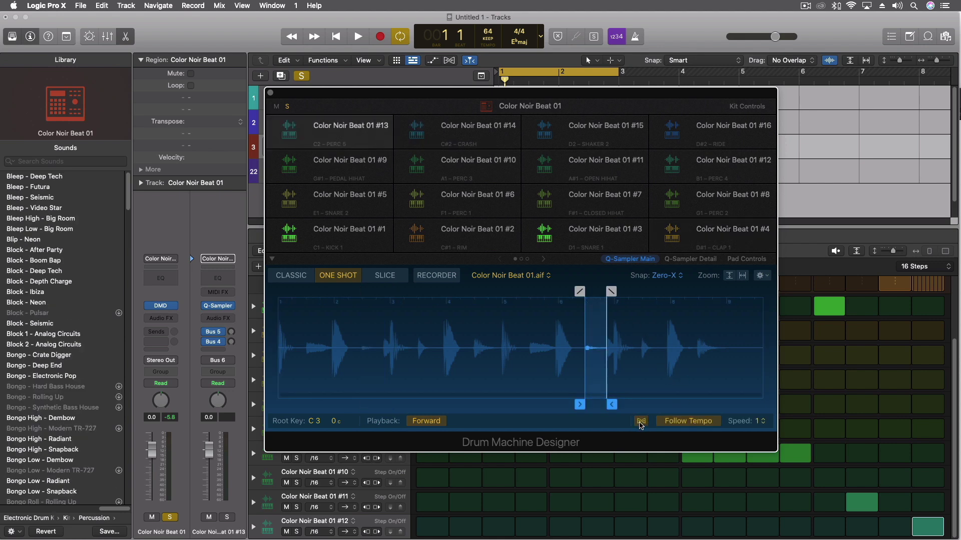
left_click(465, 127)
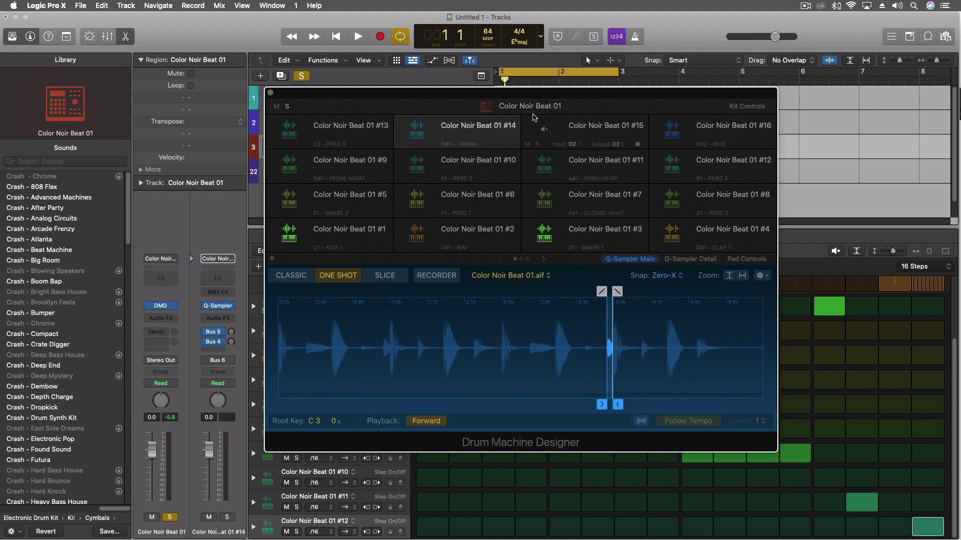
Inspect the Quick Sampler slices on pads #15 and #14, and close the Drum Machine Designer window
left_click(591, 127)
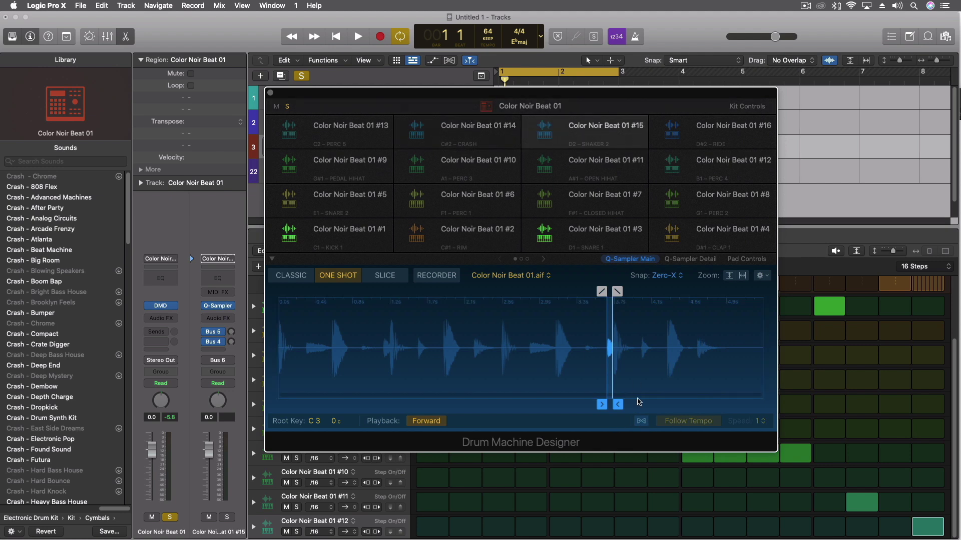
left_click(641, 421)
left_click(459, 132)
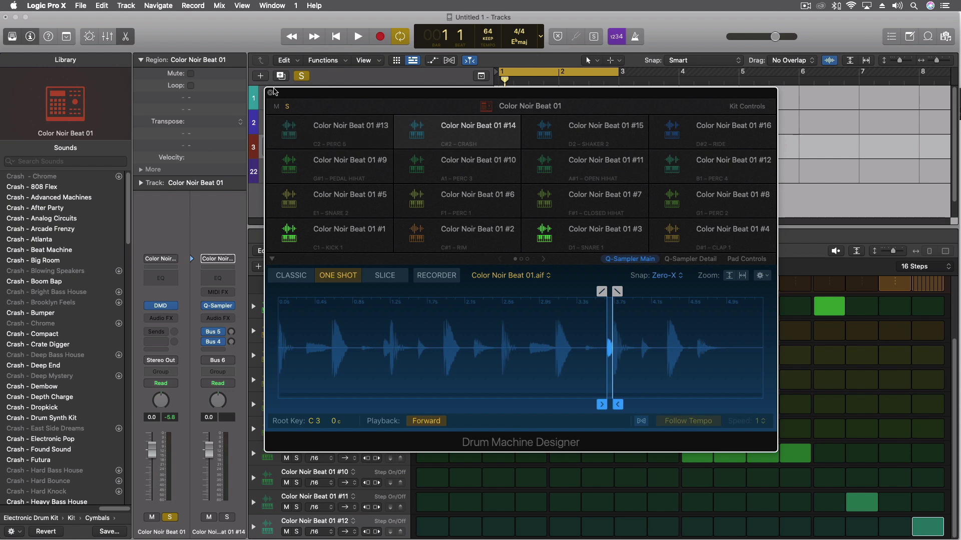
left_click(270, 94)
left_click(380, 98)
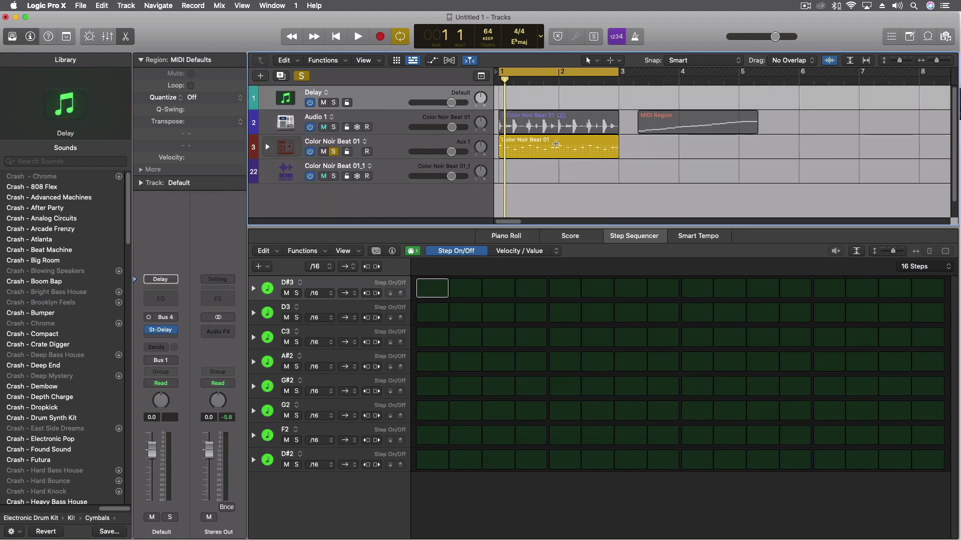
Move the pattern region to the Color Noir Beat 01_1 track and play it with that track soloed instead of Color Noir Beat 01
left_click_drag(525, 142, 524, 166)
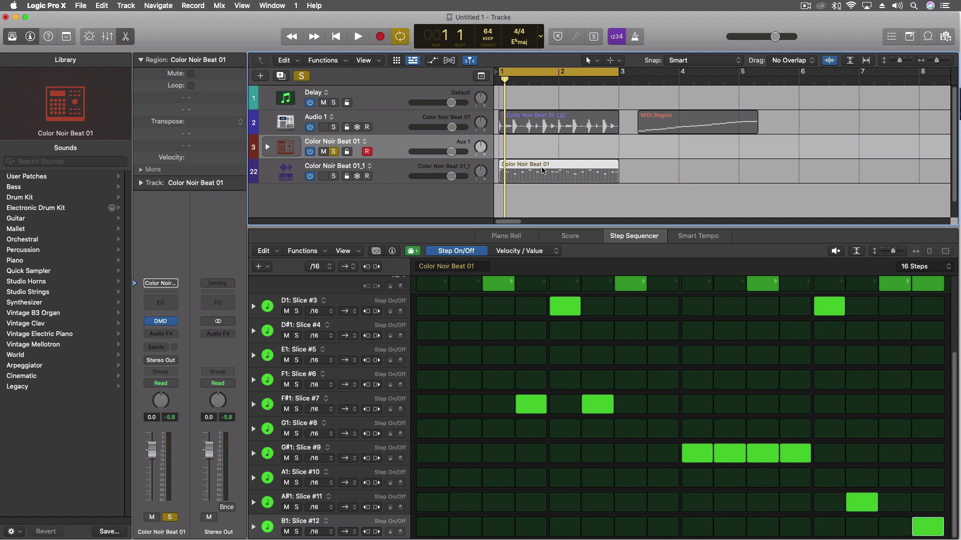
mouse_move(543, 170)
left_mouse_down()
mouse_move(812, 170)
mouse_move(532, 172)
left_mouse_up()
left_click(332, 153)
left_click(333, 176)
key("space")
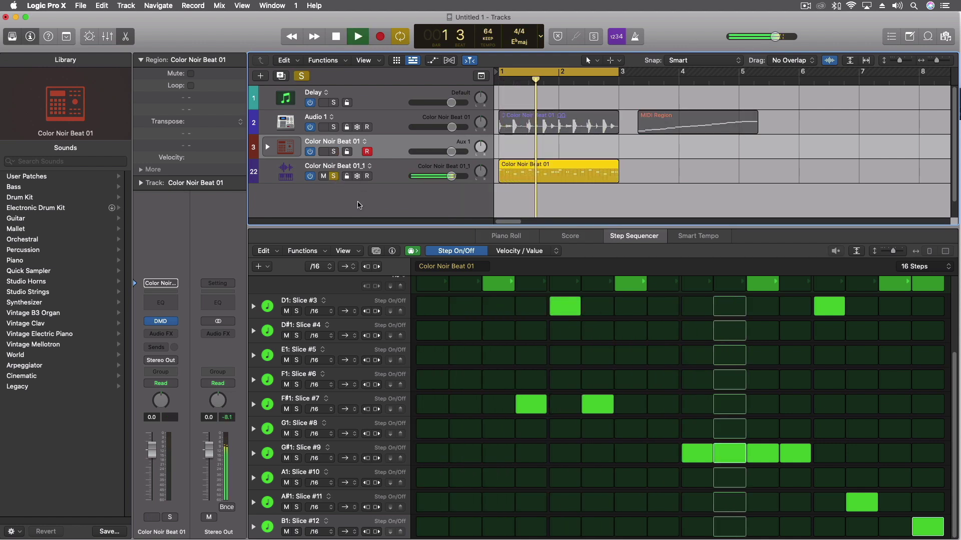
key("space")
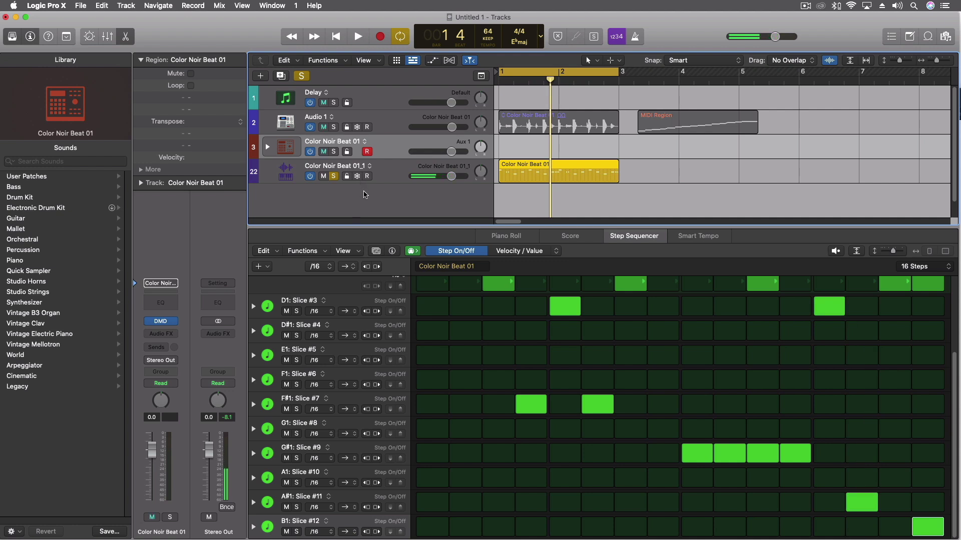
Add a new software instrument track below the Color Noir Beat 01_1 track
double_click(364, 202)
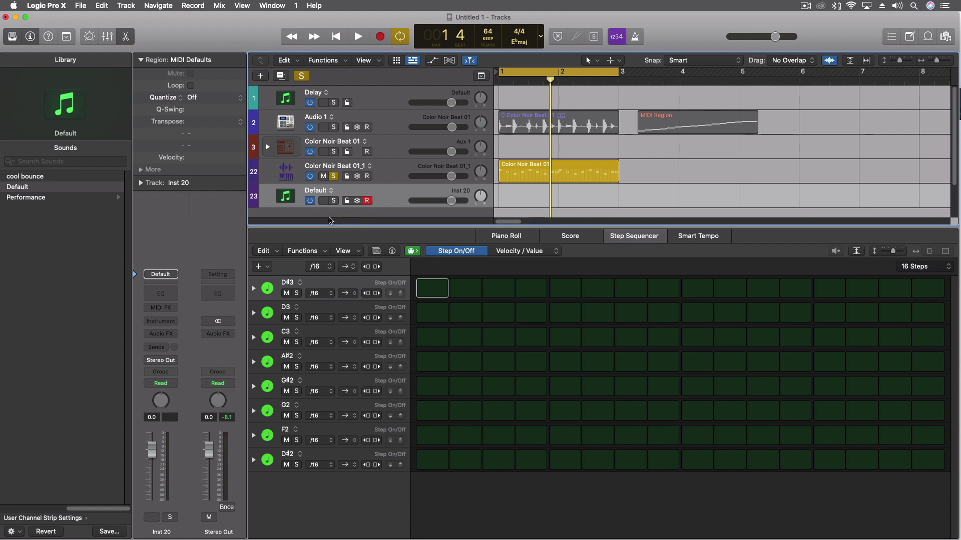
key("super+BackSpace")
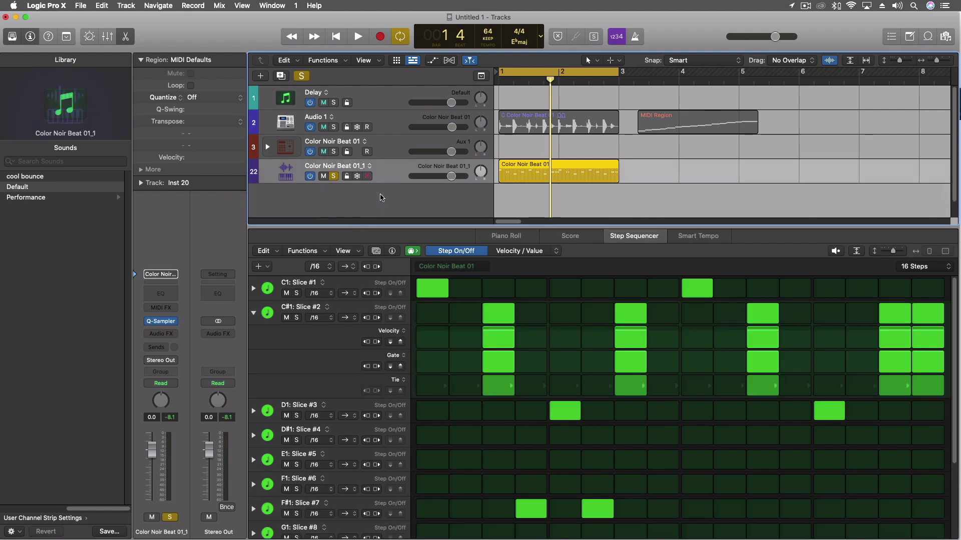
left_click(126, 5)
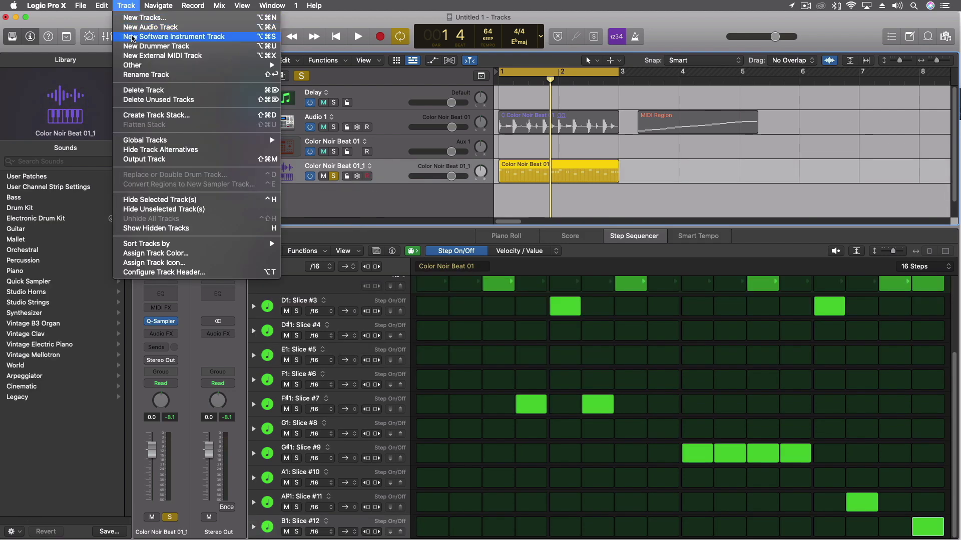
left_click(300, 40)
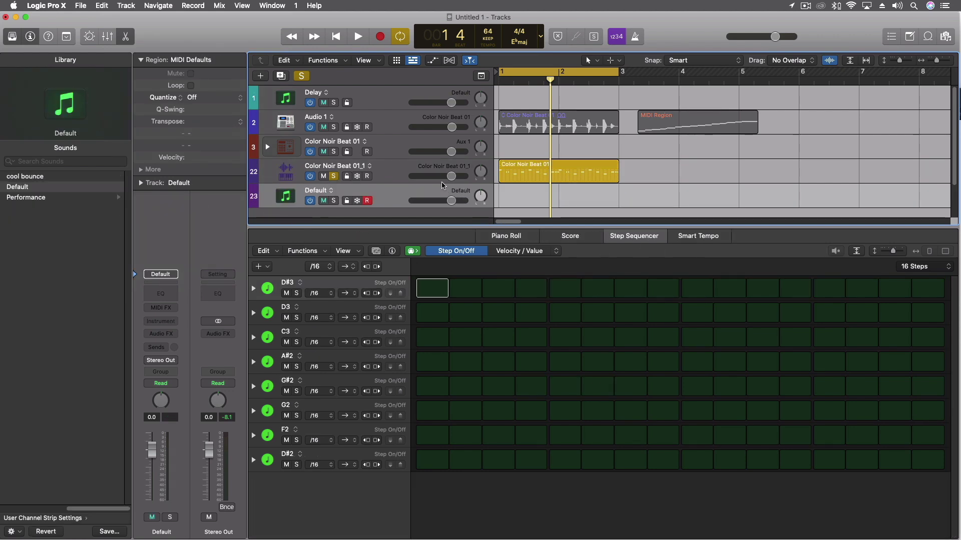
left_click(398, 169)
left_click(402, 196)
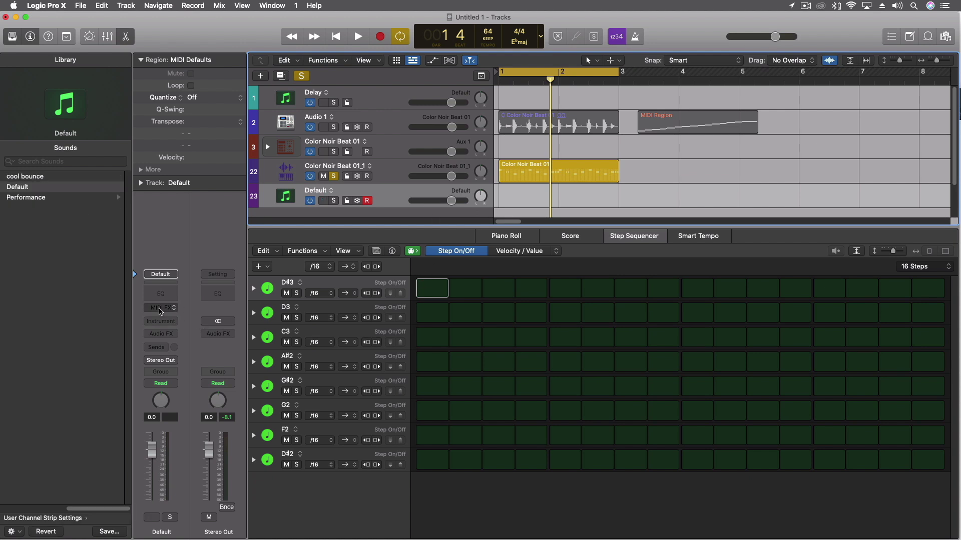
Load the stereo Retro Synth as the instrument on the new Default track
left_click(161, 323)
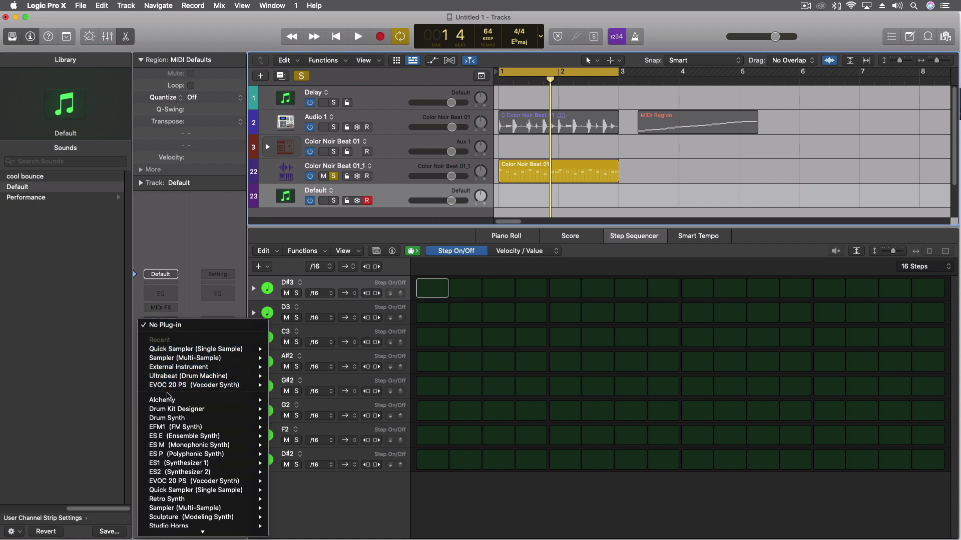
mouse_move(168, 404)
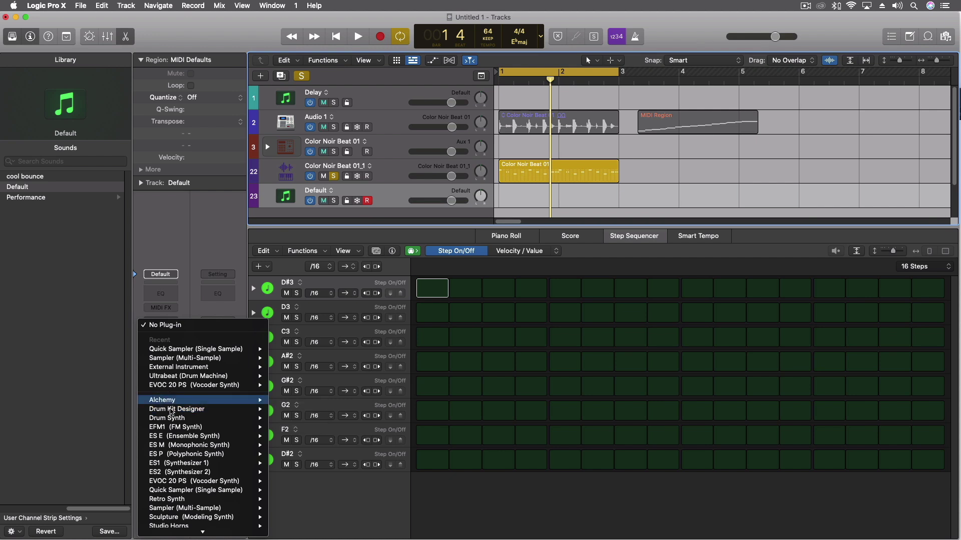
mouse_move(171, 500)
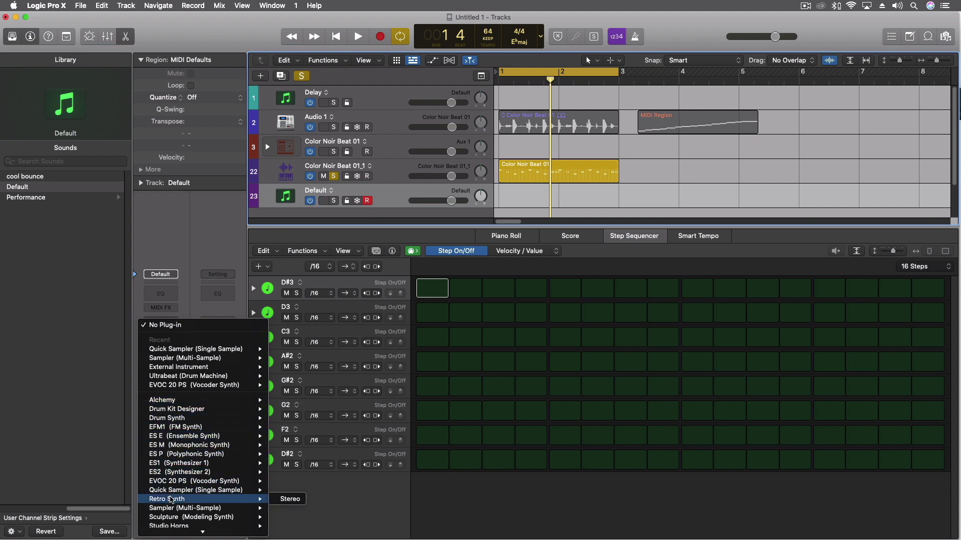
left_click(303, 500)
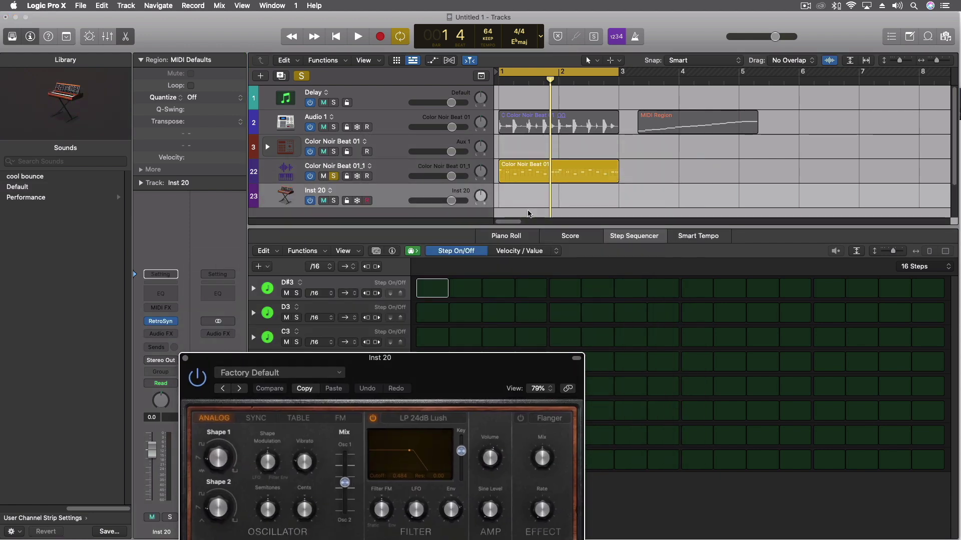
Move the pattern region to the Retro Synth track and play it with that track soloed instead of Color Noir Beat 01_1
left_click_drag(533, 170, 533, 196)
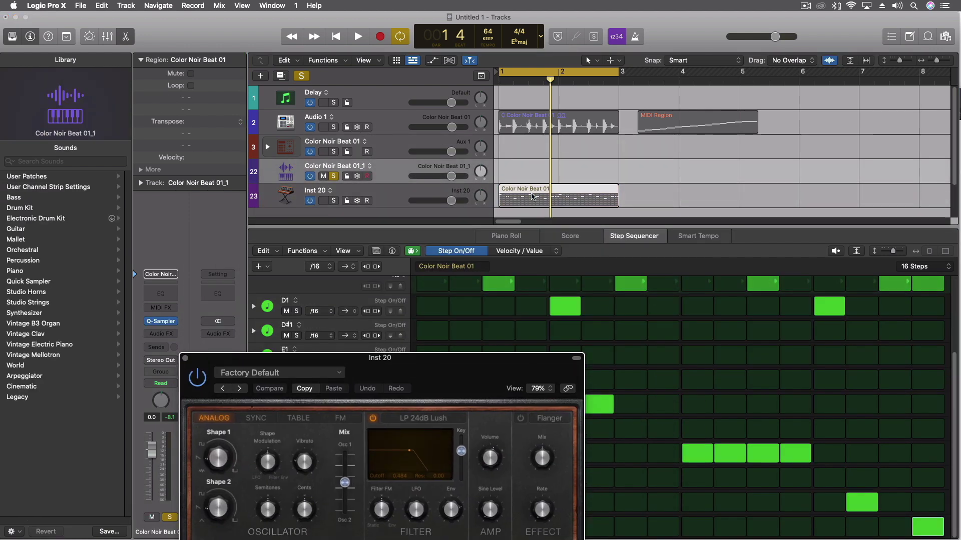
key("space")
key("space")
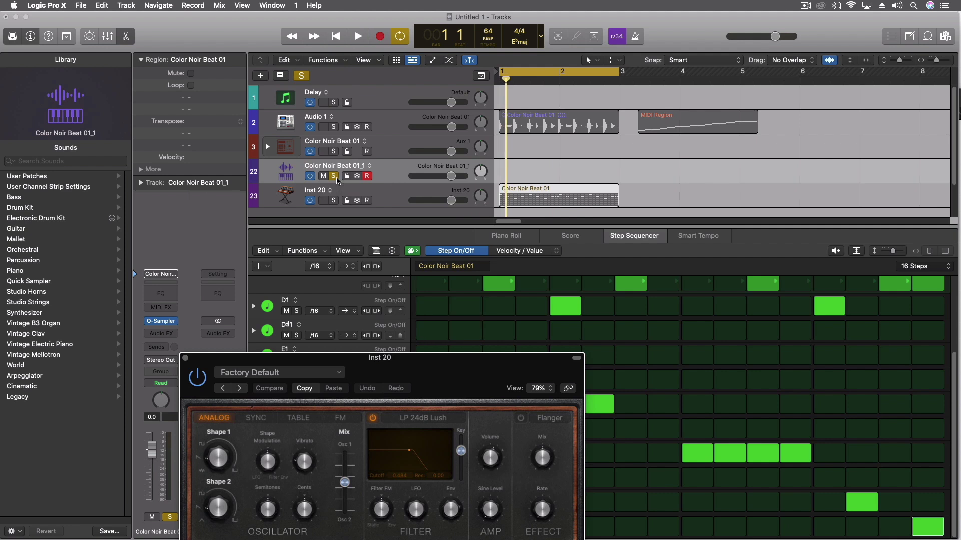
left_click(333, 176)
left_click(334, 201)
key("space")
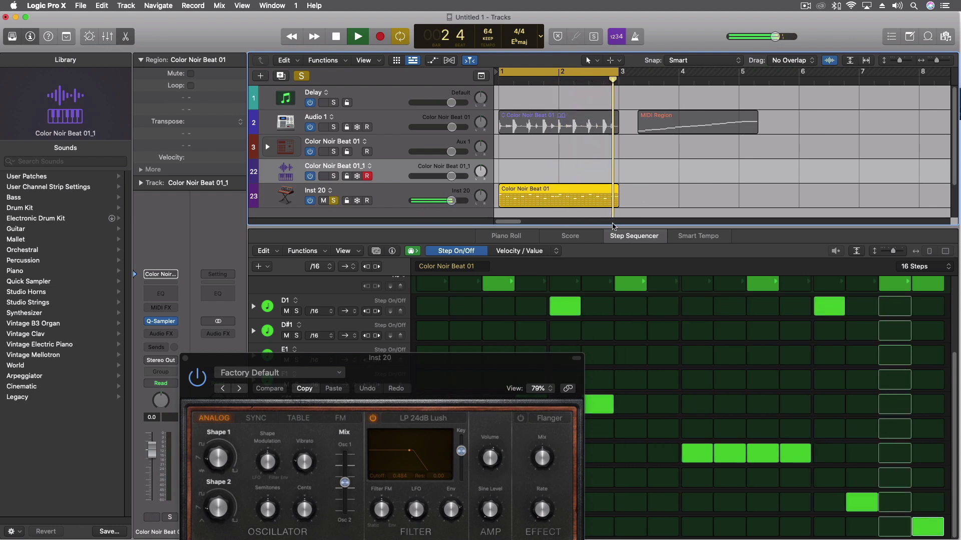
key("space")
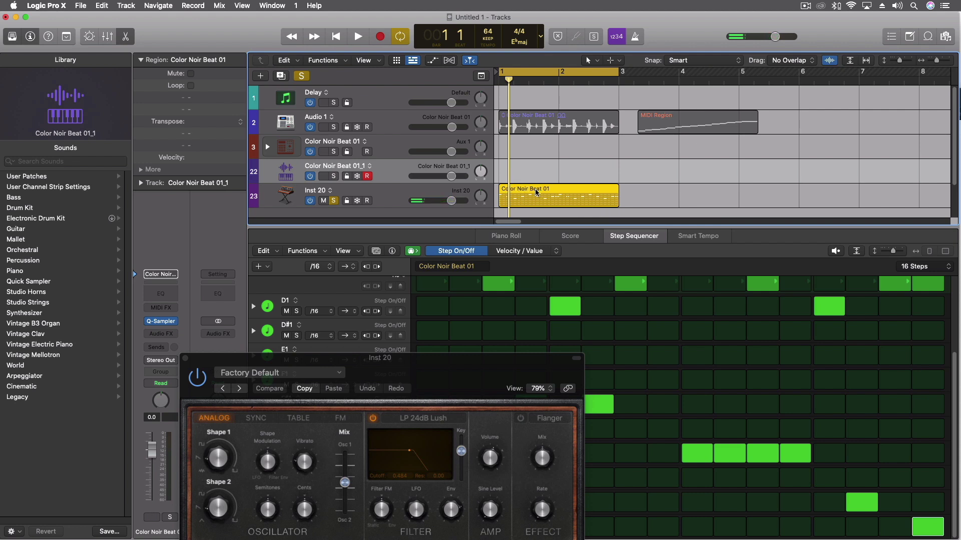
Reposition the Retro Synth window so that its whole panel and the Step Sequencer row names are in view
mouse_move(530, 188)
left_mouse_down()
mouse_move(529, 161)
mouse_move(528, 197)
mouse_move(527, 136)
mouse_move(524, 193)
left_mouse_up()
left_click_drag(383, 369, 734, 224)
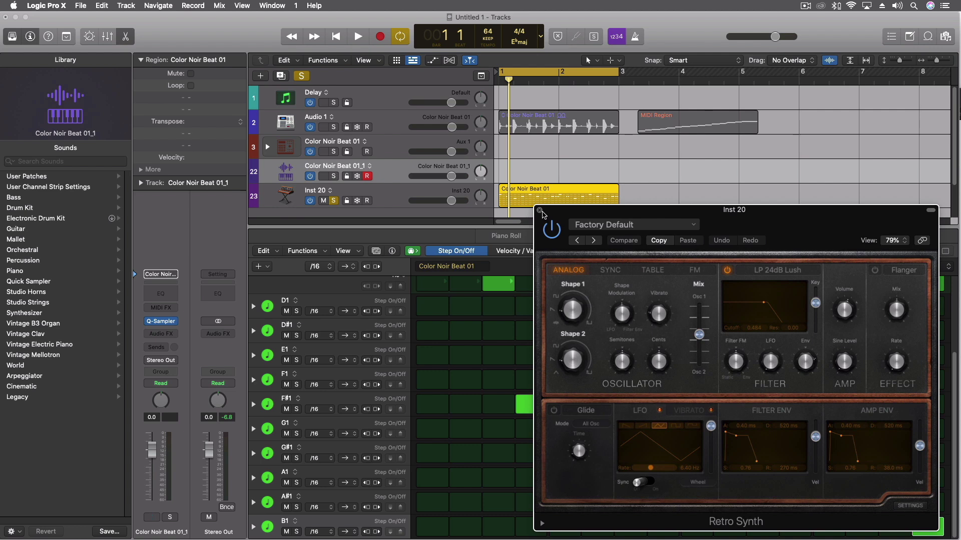
left_click_drag(568, 216, 566, 214)
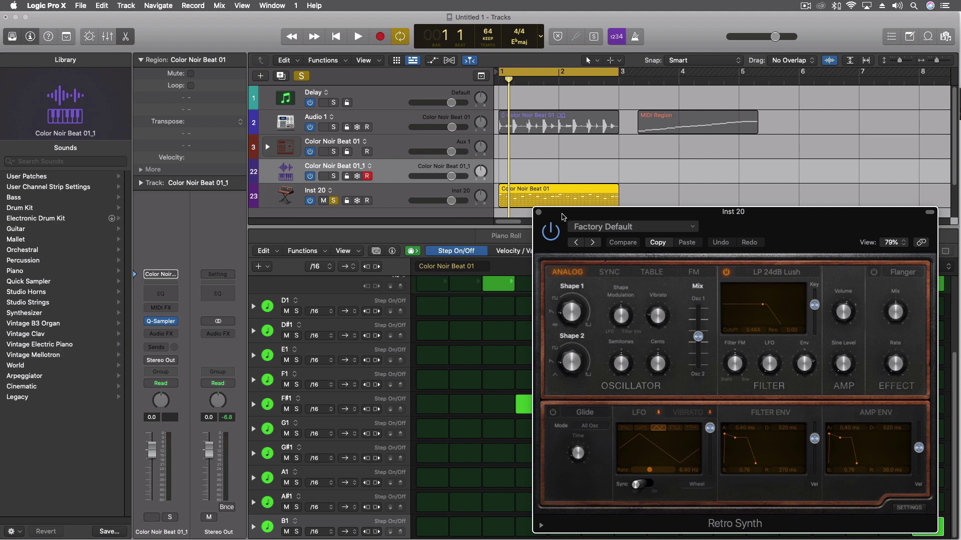
left_click_drag(560, 217, 567, 217)
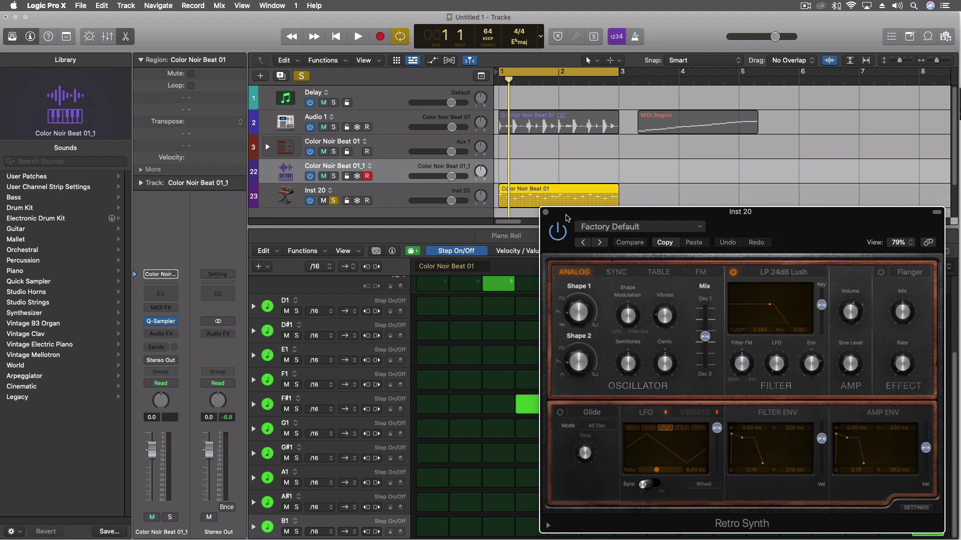